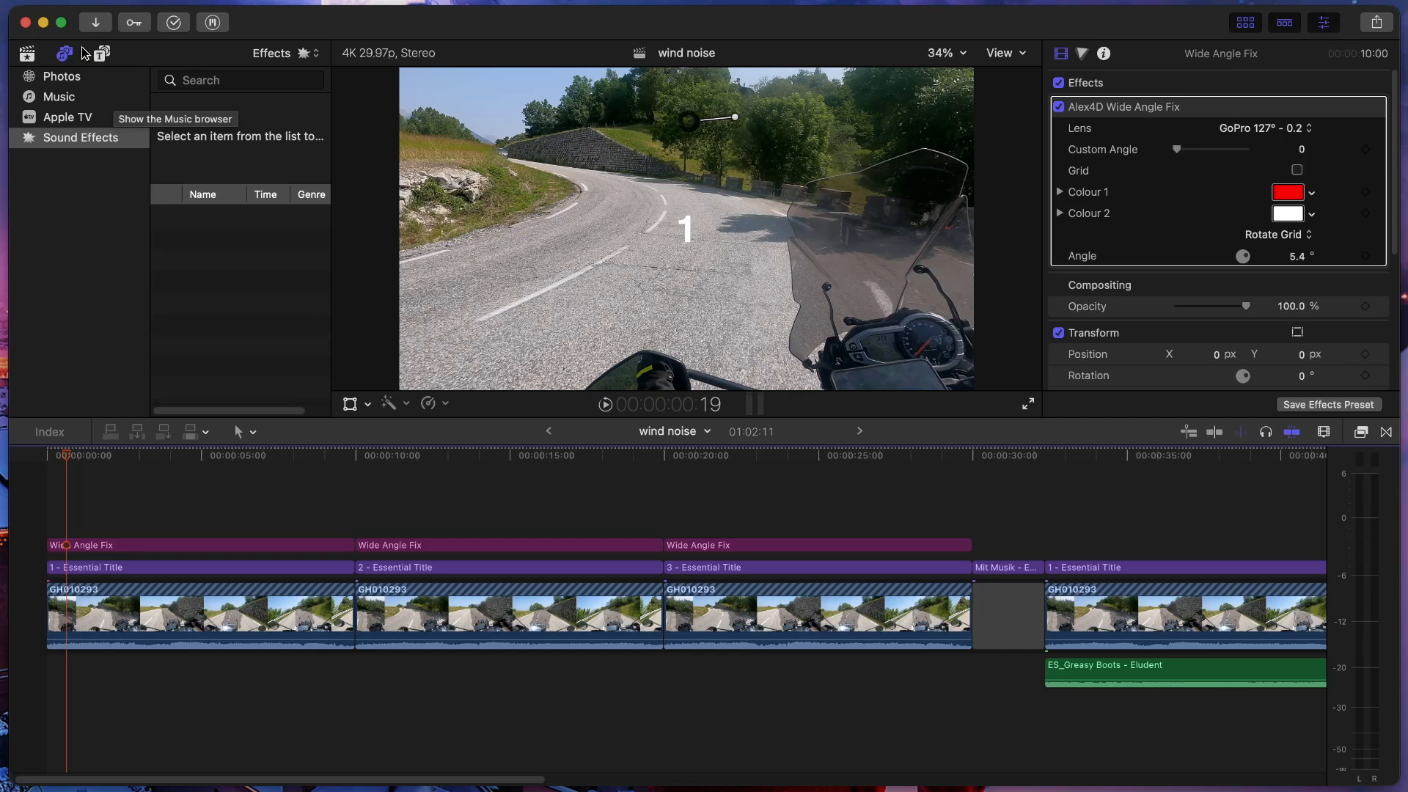
- Check the category list of the sound effects browser in Final Cut Pro and in iMovie, and close the iMovie window
{"action": "left_click", "coordinate": [294, 59]}
{"action": "left_click", "coordinate": [297, 59]}
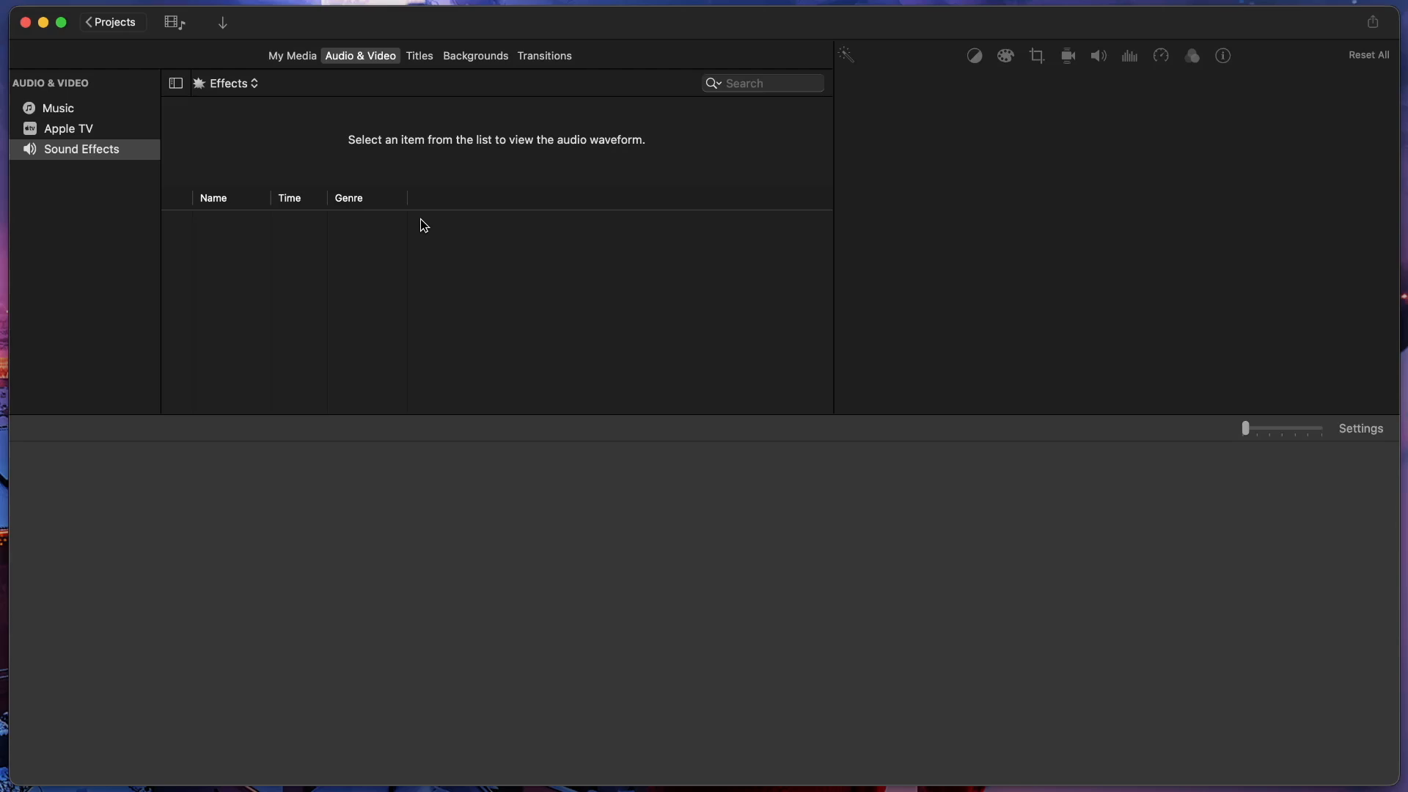
{"action": "left_click", "coordinate": [252, 86]}
{"action": "left_click", "coordinate": [245, 93]}
{"action": "left_click", "coordinate": [28, 24]}
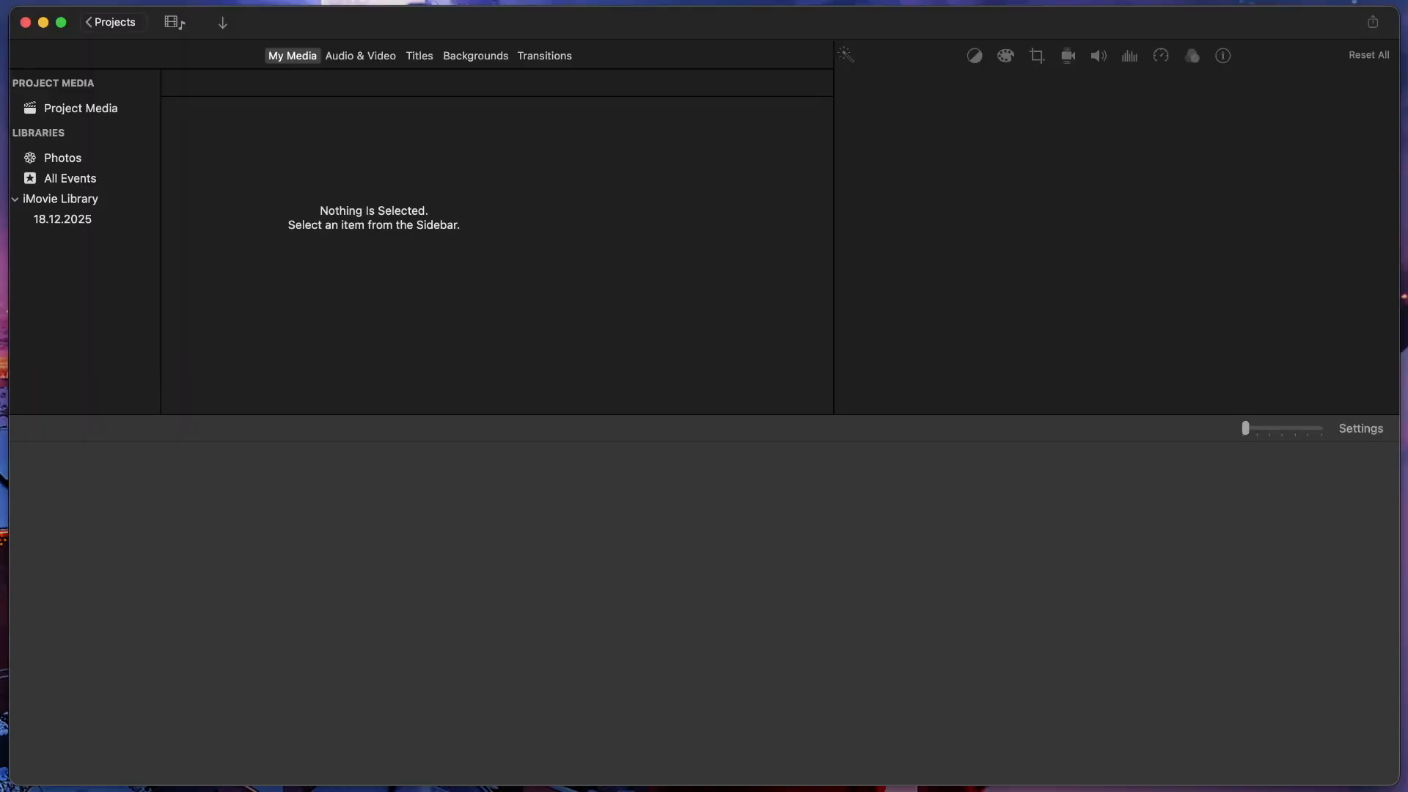
- Browse iMovie's sound effects in its audio browser, view their category list, and close the window
{"action": "left_click", "coordinate": [358, 56]}
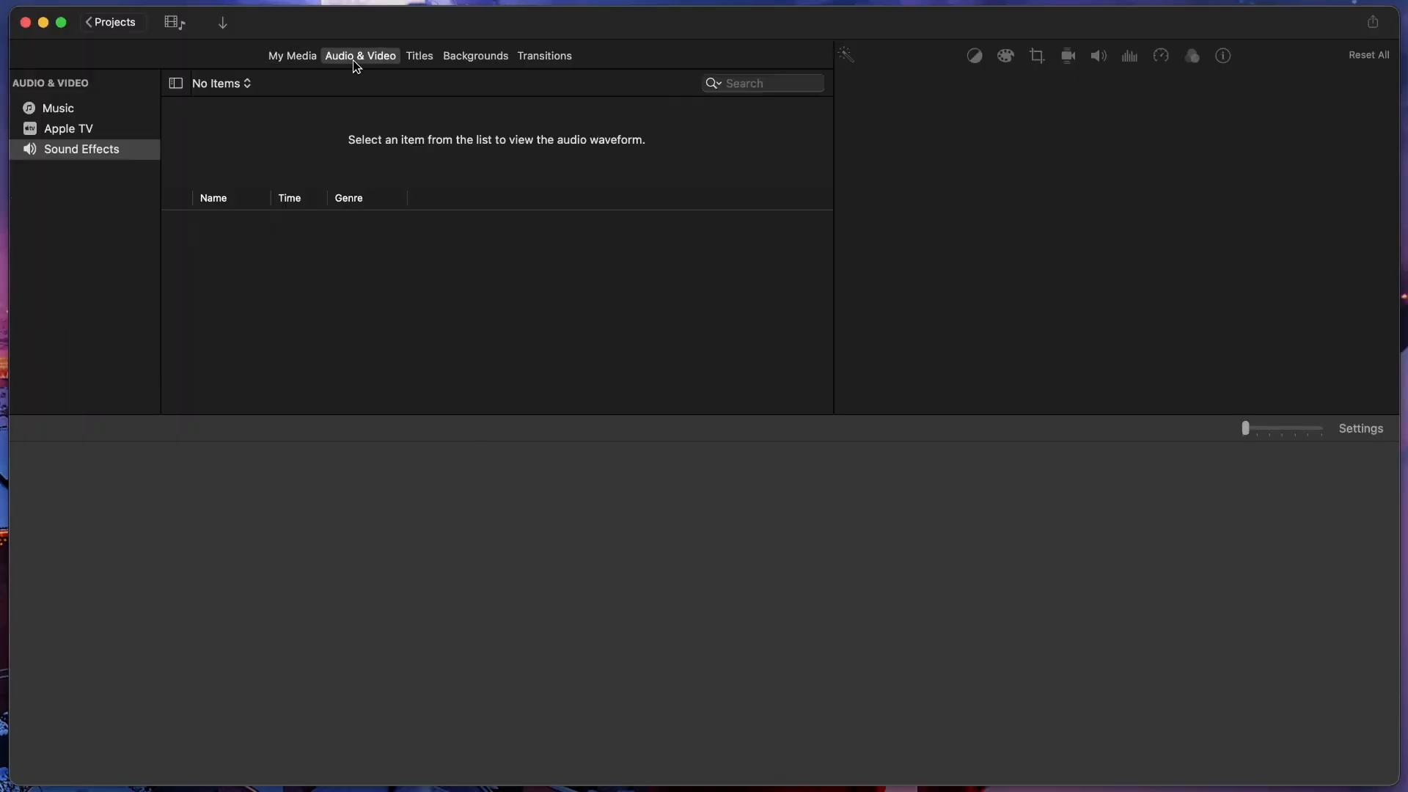
{"action": "left_click", "coordinate": [420, 217]}
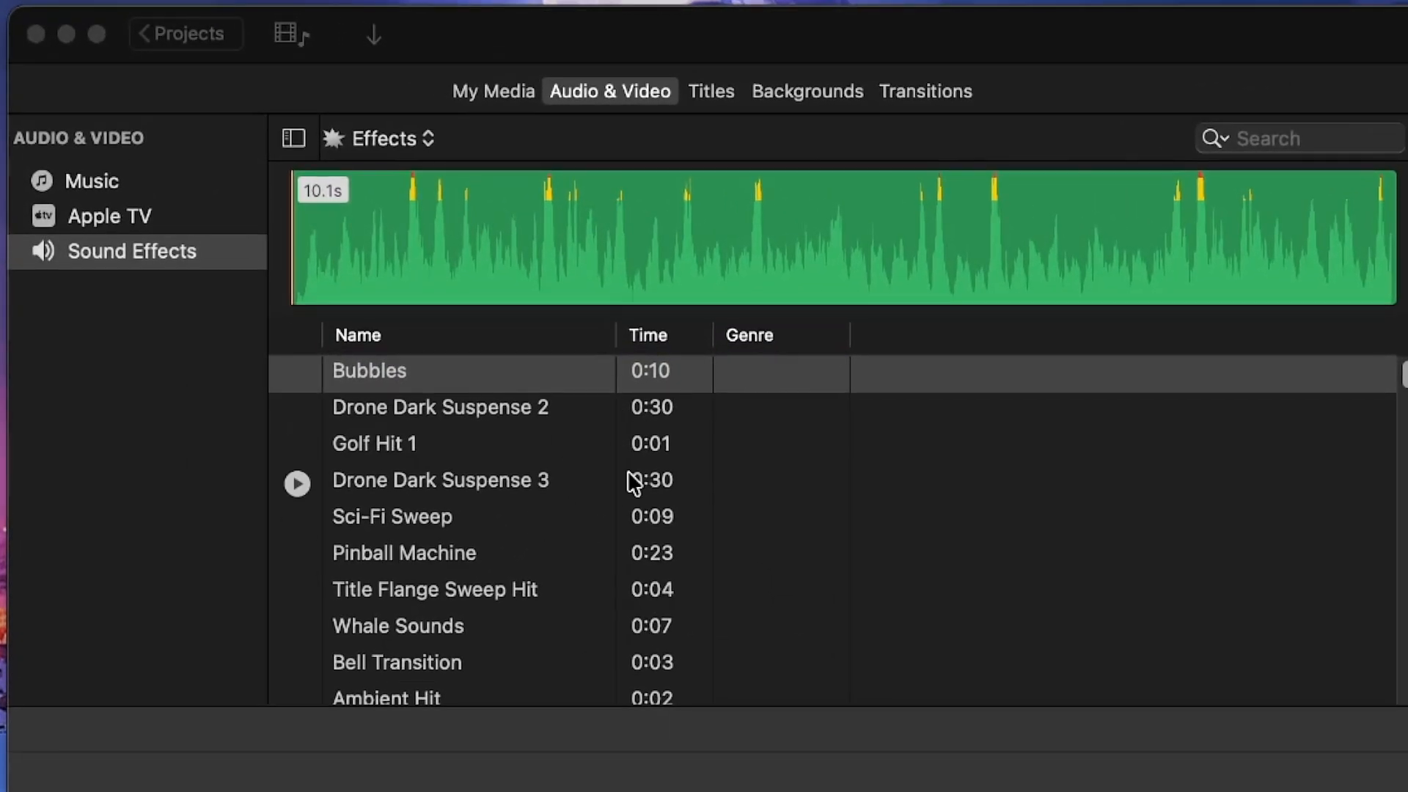
{"action": "scroll", "coordinate": [561, 480], "scroll_direction": "down", "scroll_amount": 10}
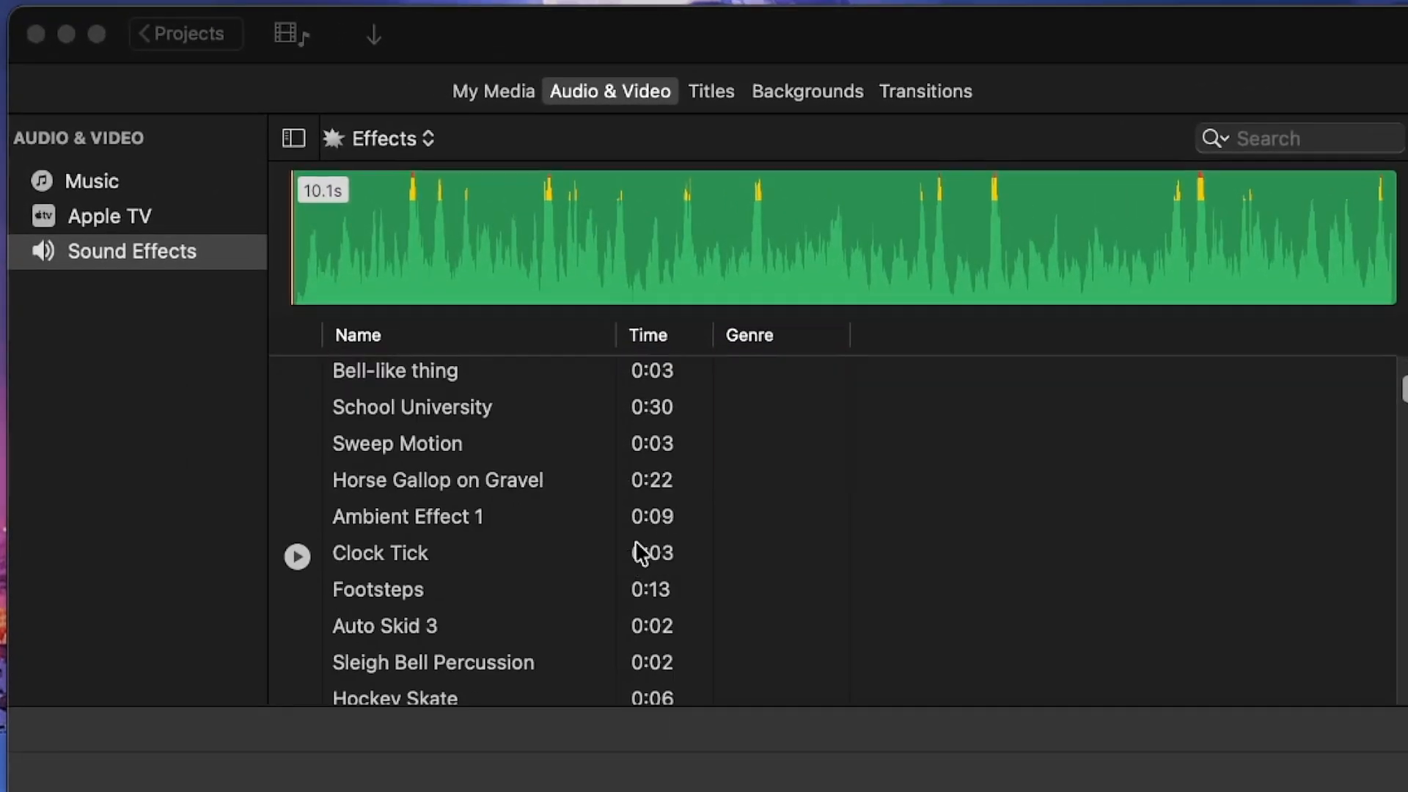
{"action": "left_click", "coordinate": [798, 143]}
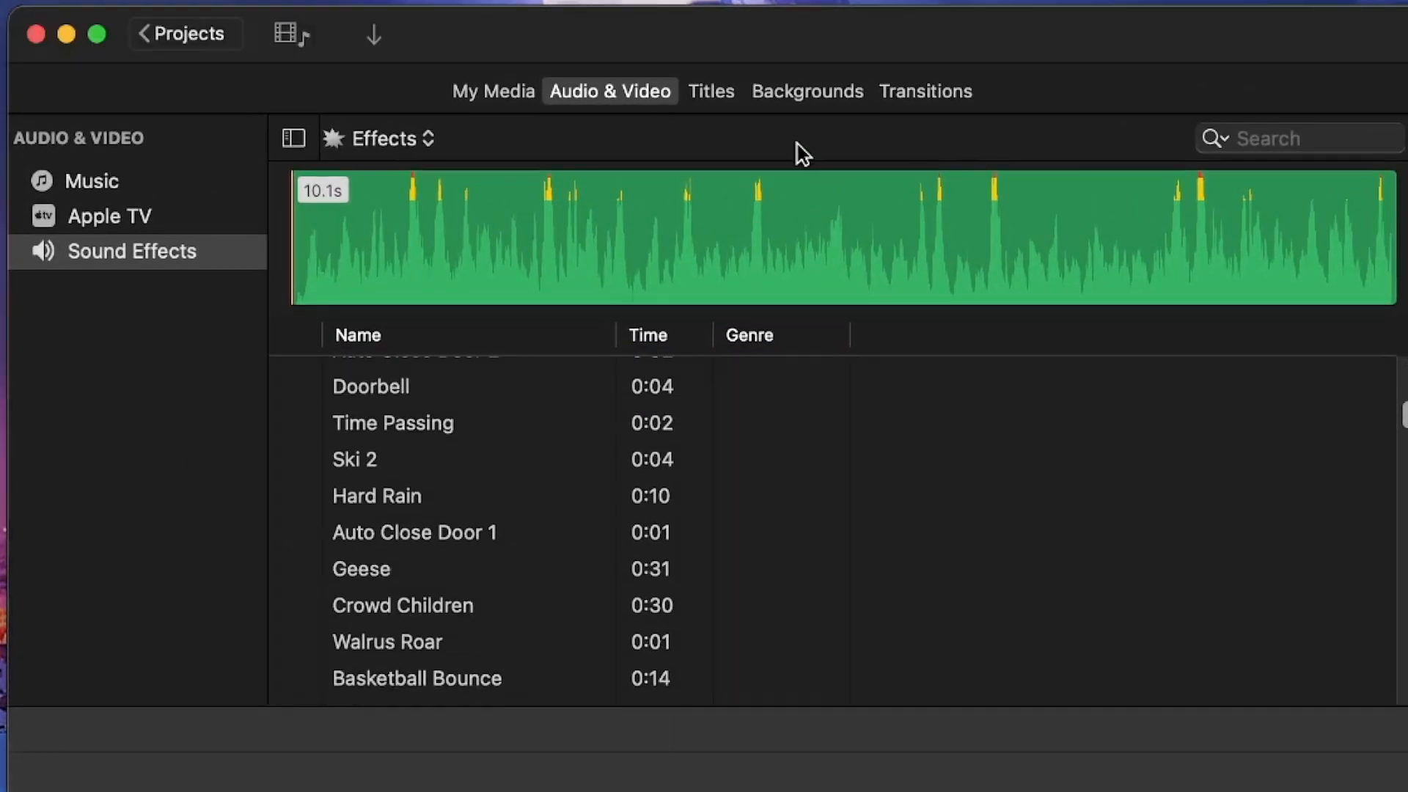
{"action": "left_click", "coordinate": [431, 145]}
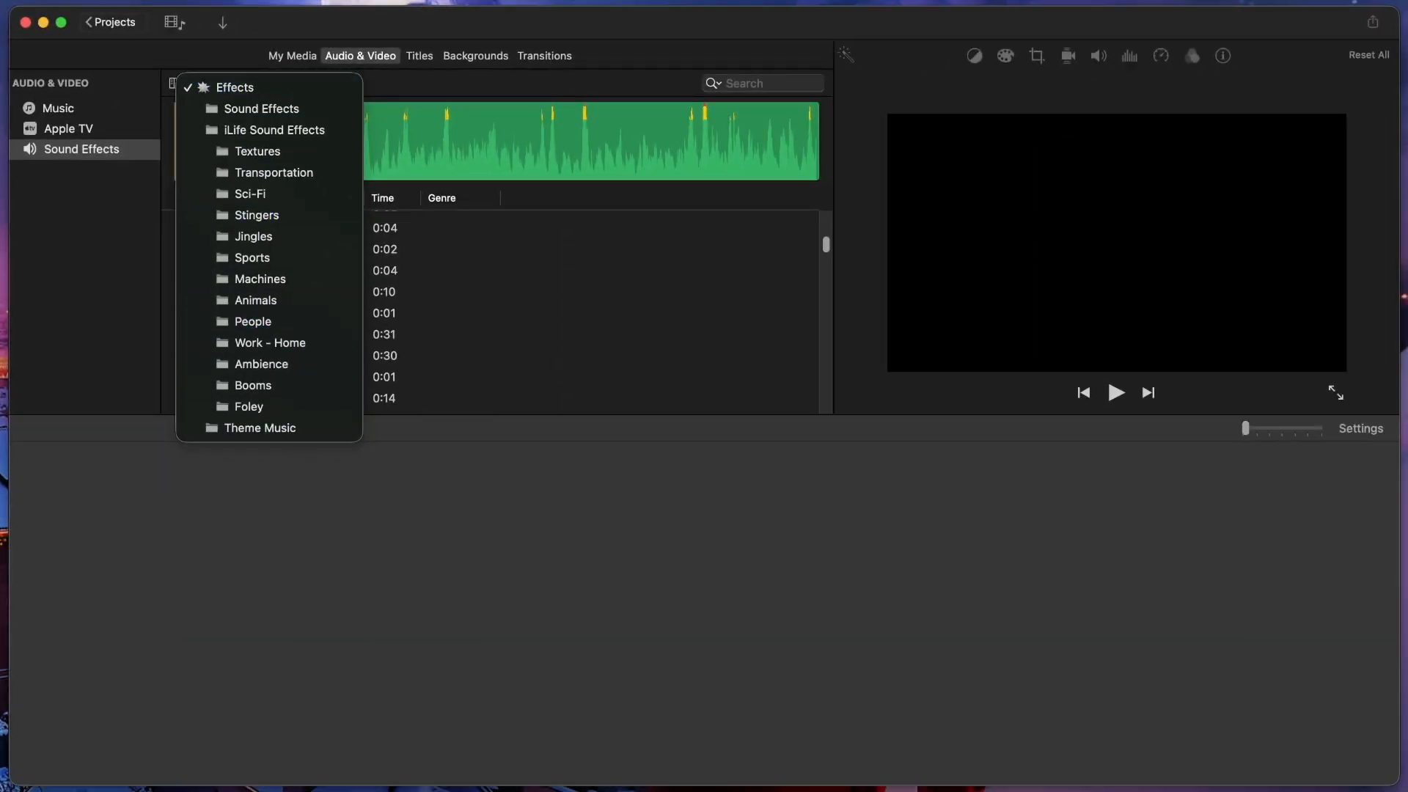
{"action": "left_click", "coordinate": [65, 54]}
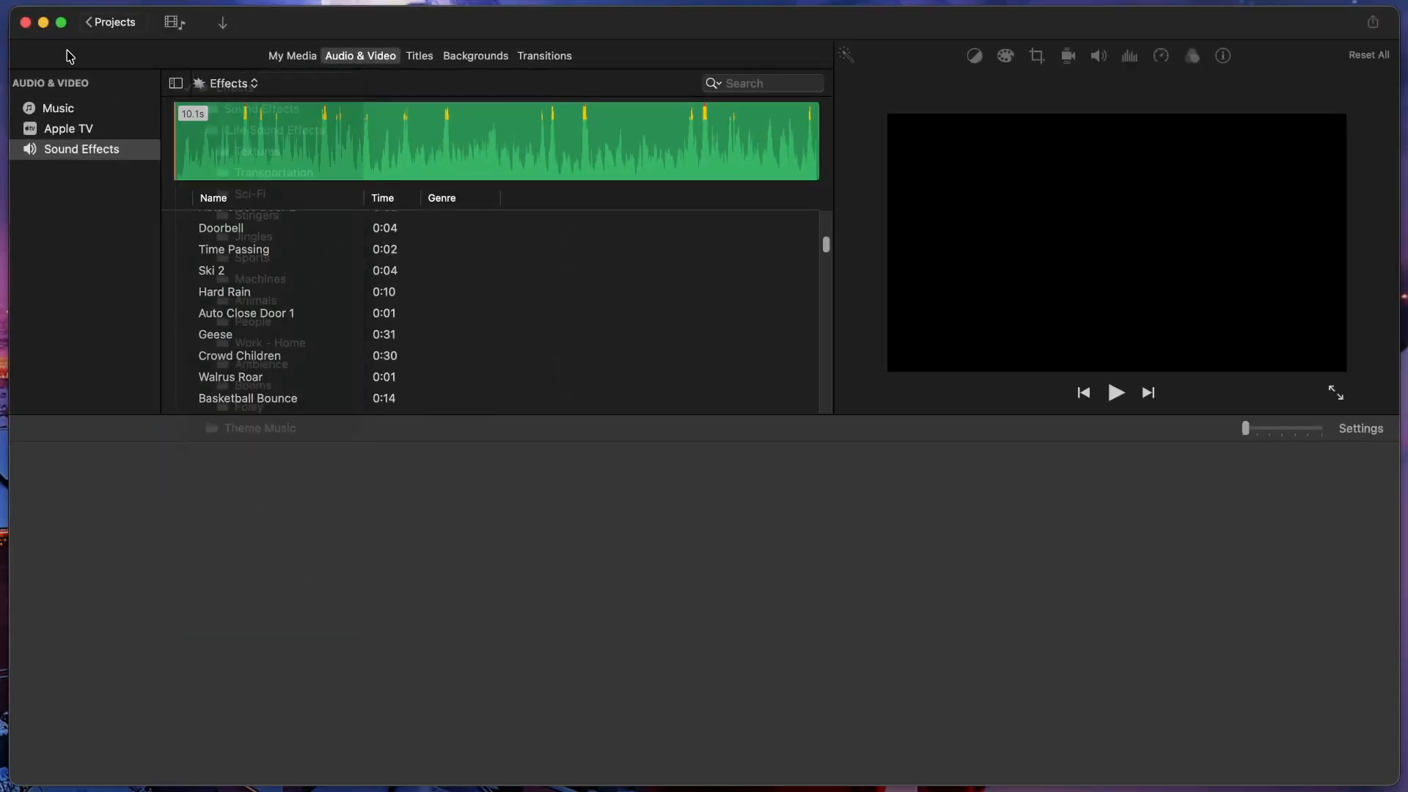
{"action": "left_click", "coordinate": [26, 23]}
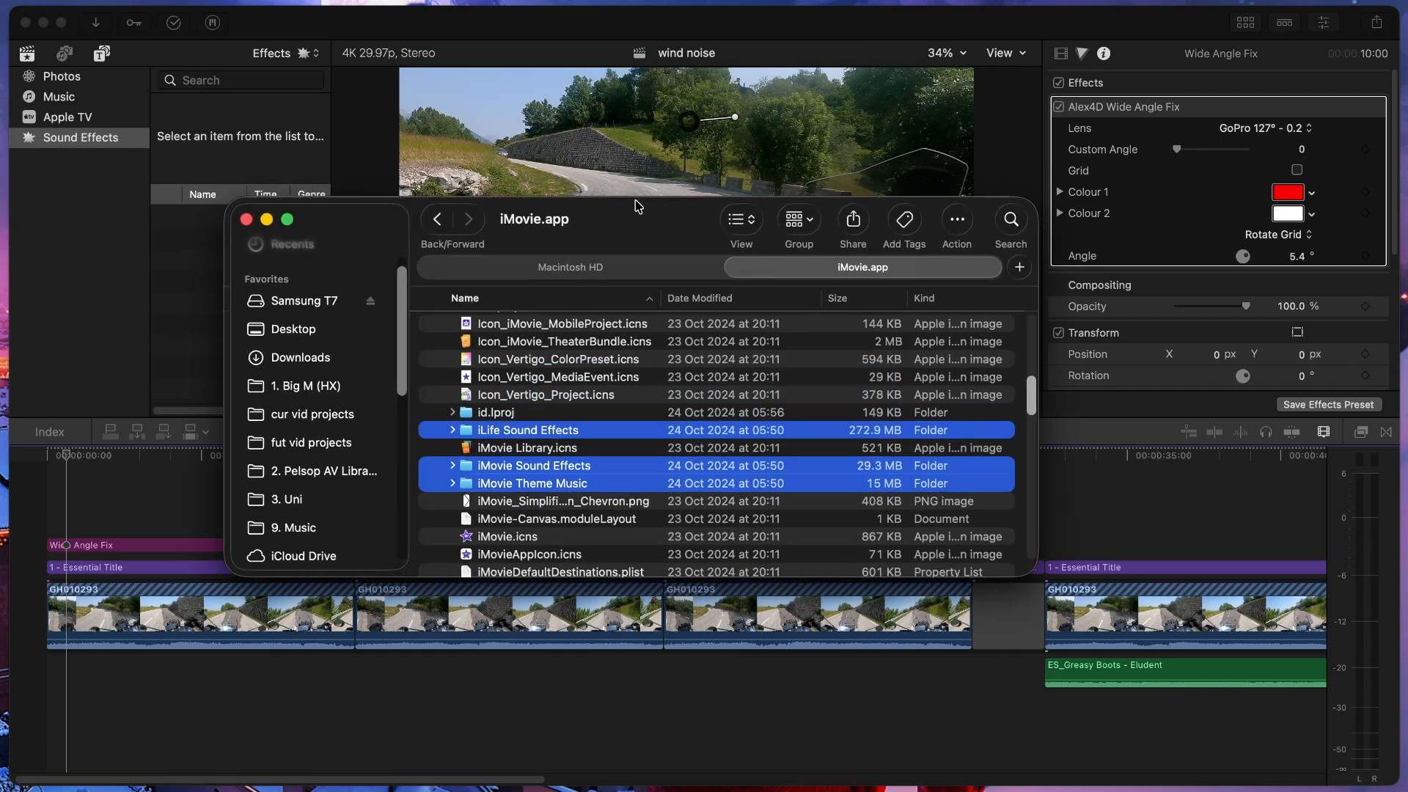
- Switch to Finder and review the selected sound effects and theme music folders inside iMovie.app
{"action": "scroll", "coordinate": [589, 466], "scroll_direction": "down", "scroll_amount": 9}
{"action": "scroll", "coordinate": [565, 452], "scroll_direction": "up", "scroll_amount": 7}
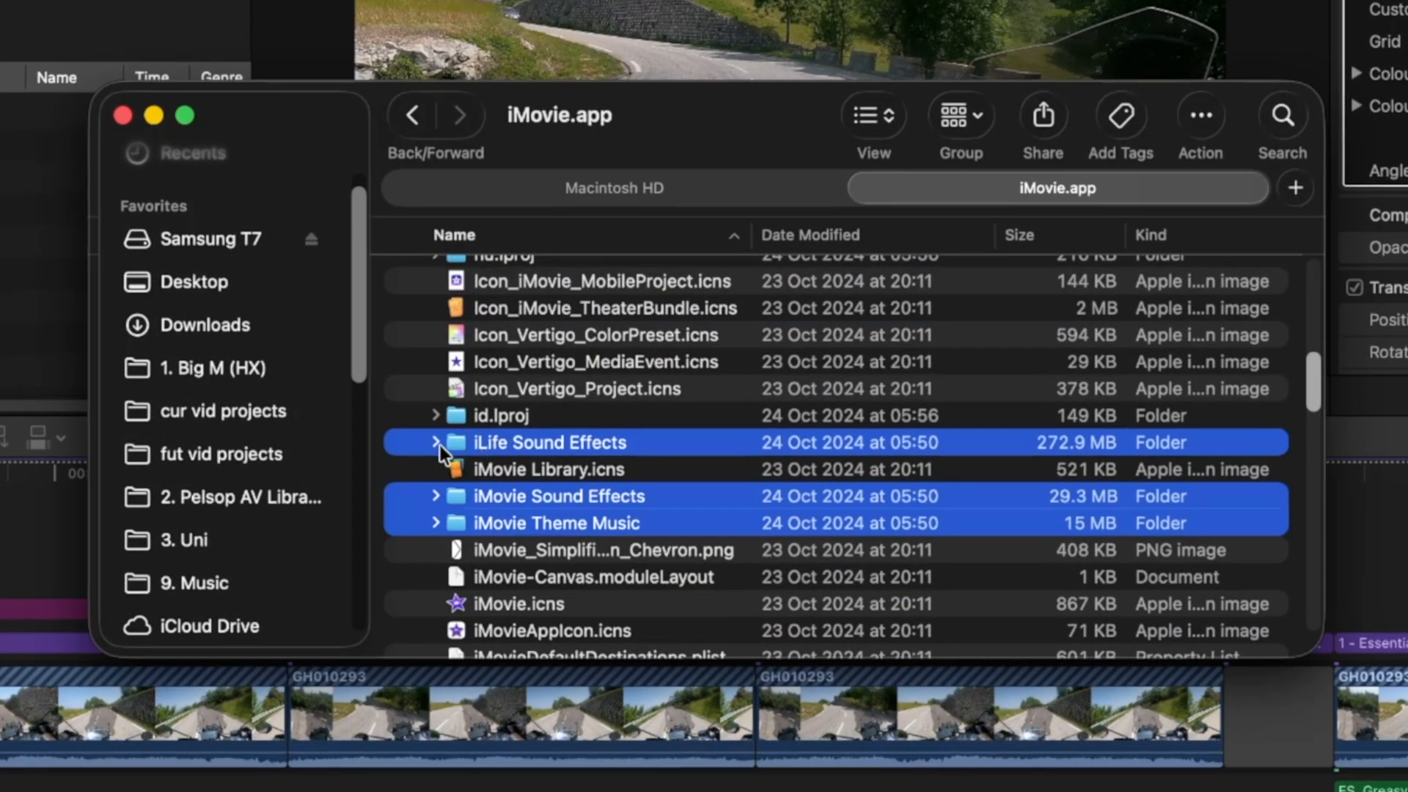
{"action": "right_click", "coordinate": [554, 122]}
{"action": "left_click", "coordinate": [632, 120]}
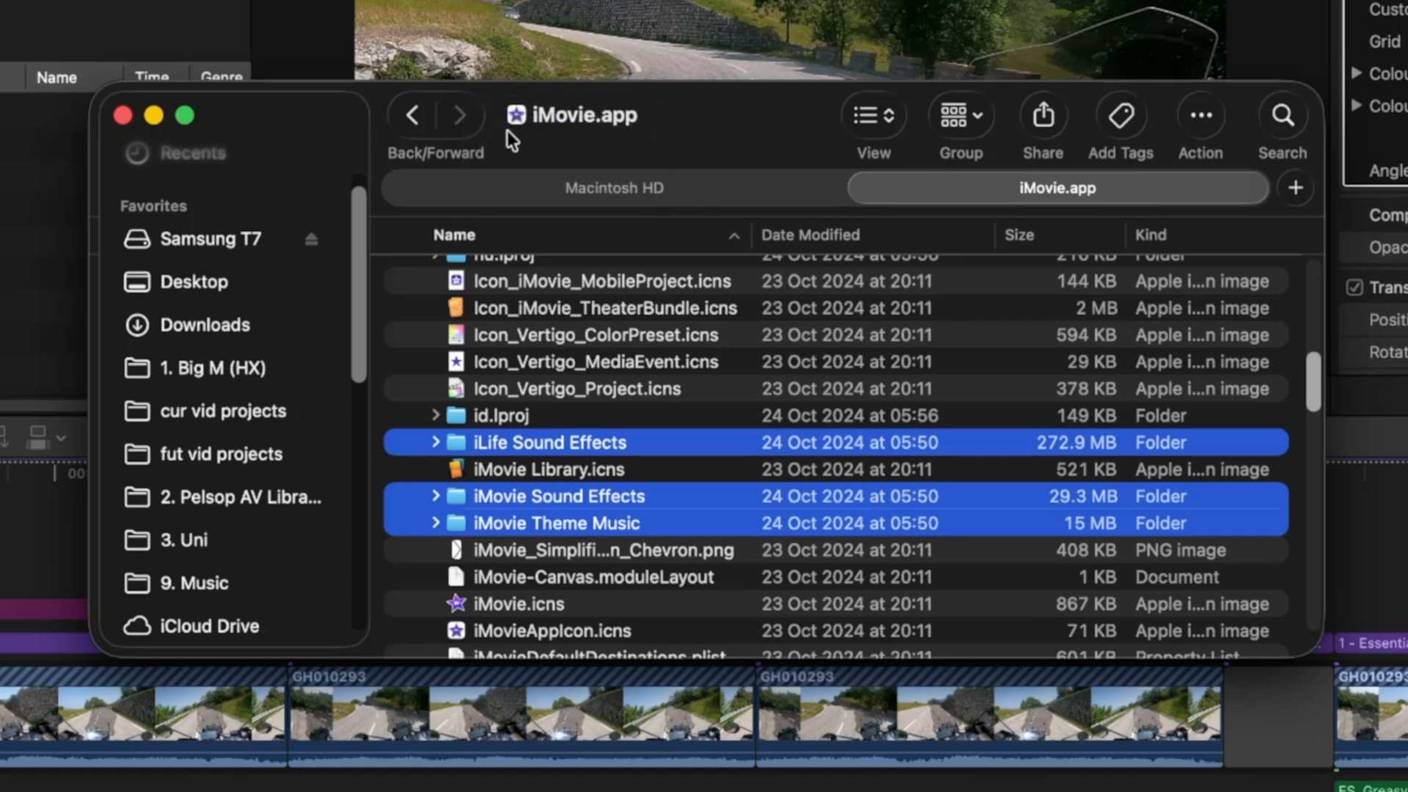
- Show the package contents of iMovie.app from Applications and locate the iMovie Sound Effects, iMovie Theme Music and iLife Sound Effects folders
{"action": "left_click", "coordinate": [412, 115]}
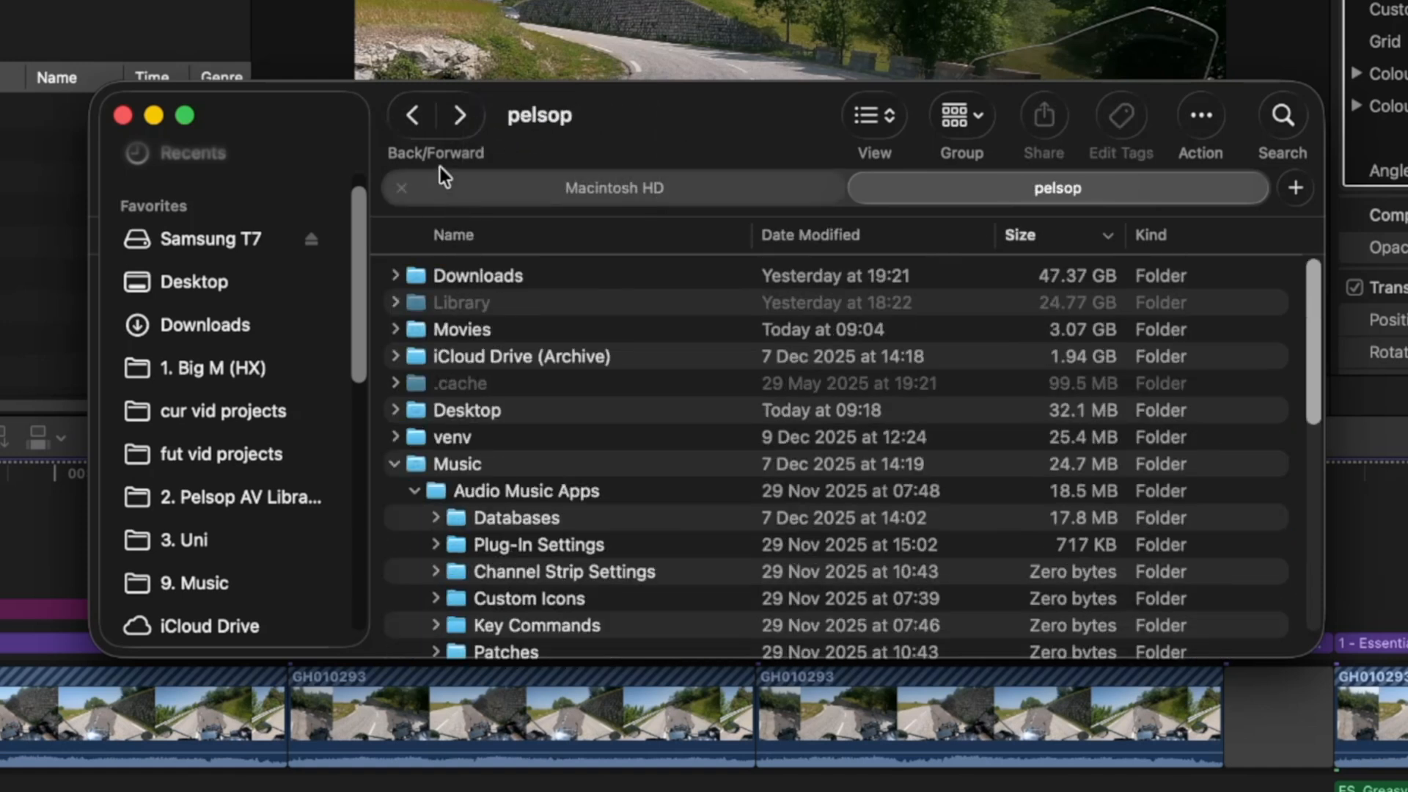
{"action": "left_click", "coordinate": [460, 116]}
{"action": "right_click", "coordinate": [473, 410]}
{"action": "left_click", "coordinate": [568, 462]}
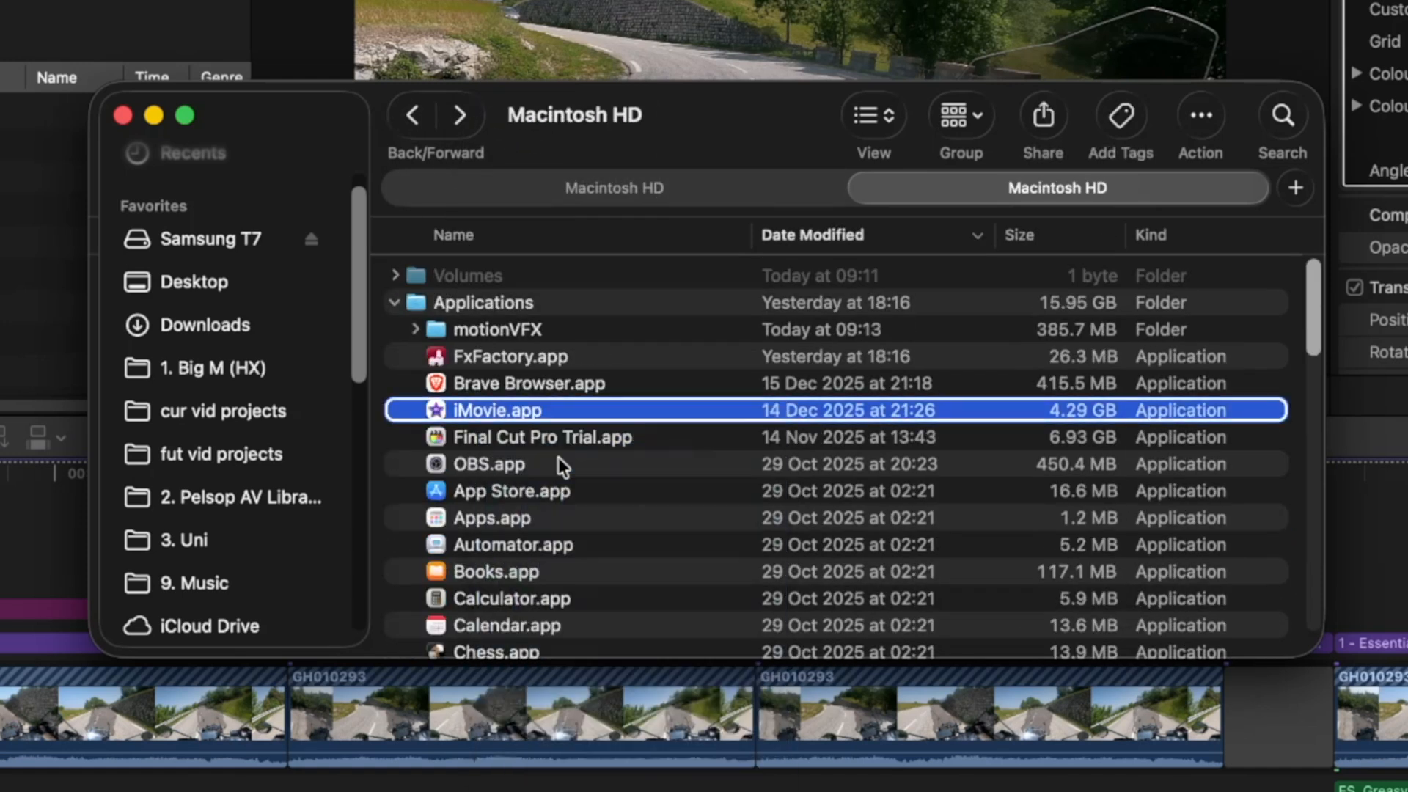
{"action": "left_click", "coordinate": [550, 478]}
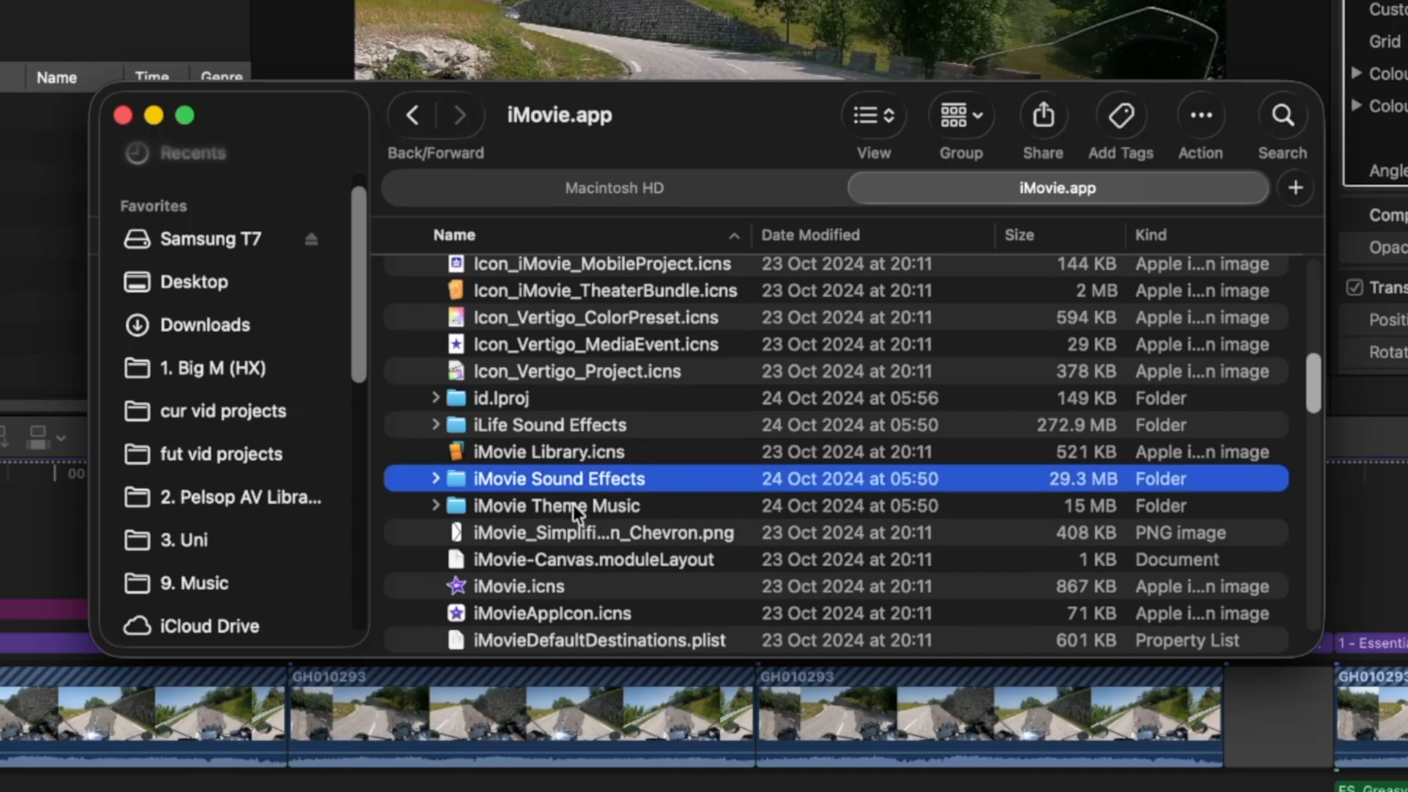
{"action": "left_click", "coordinate": [543, 507]}
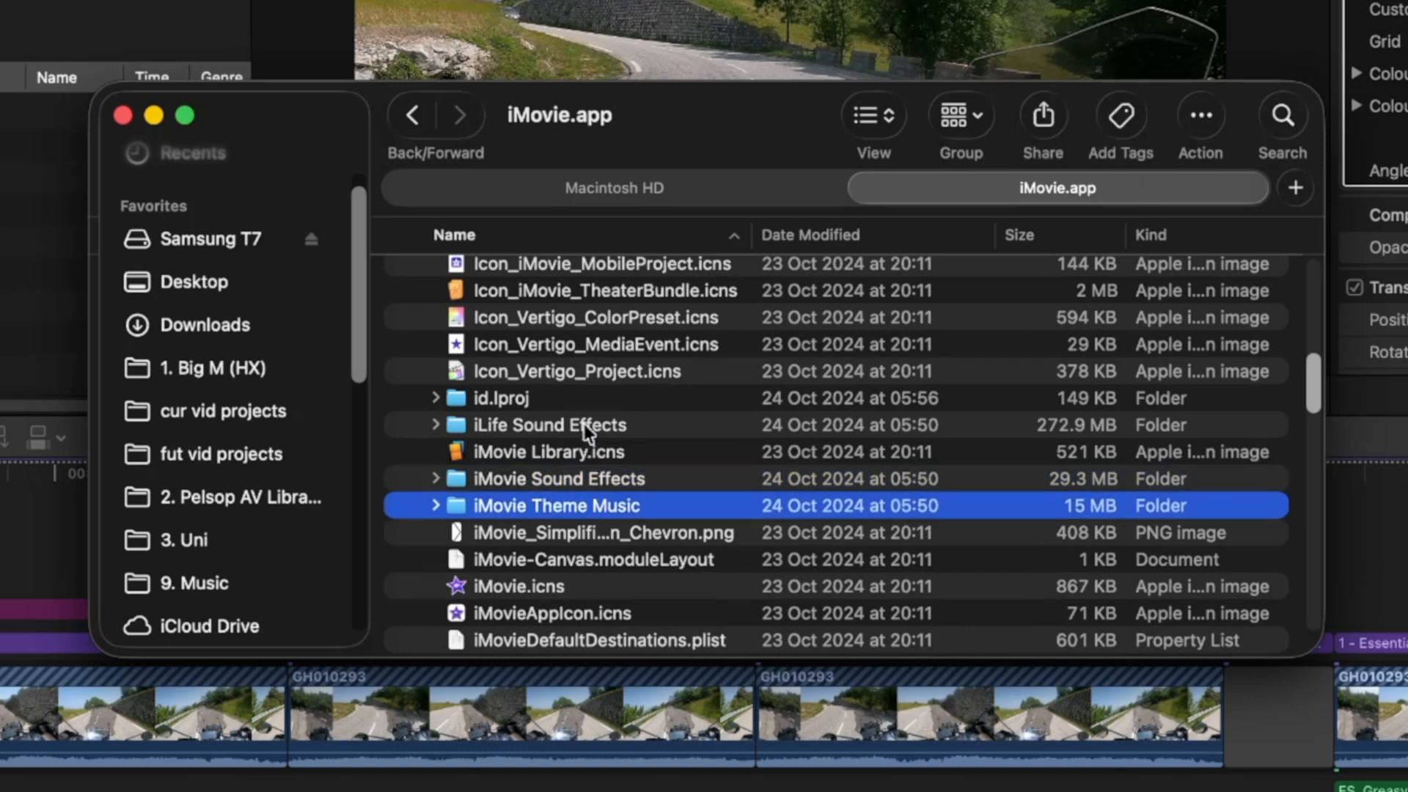
{"action": "left_click", "coordinate": [519, 422]}
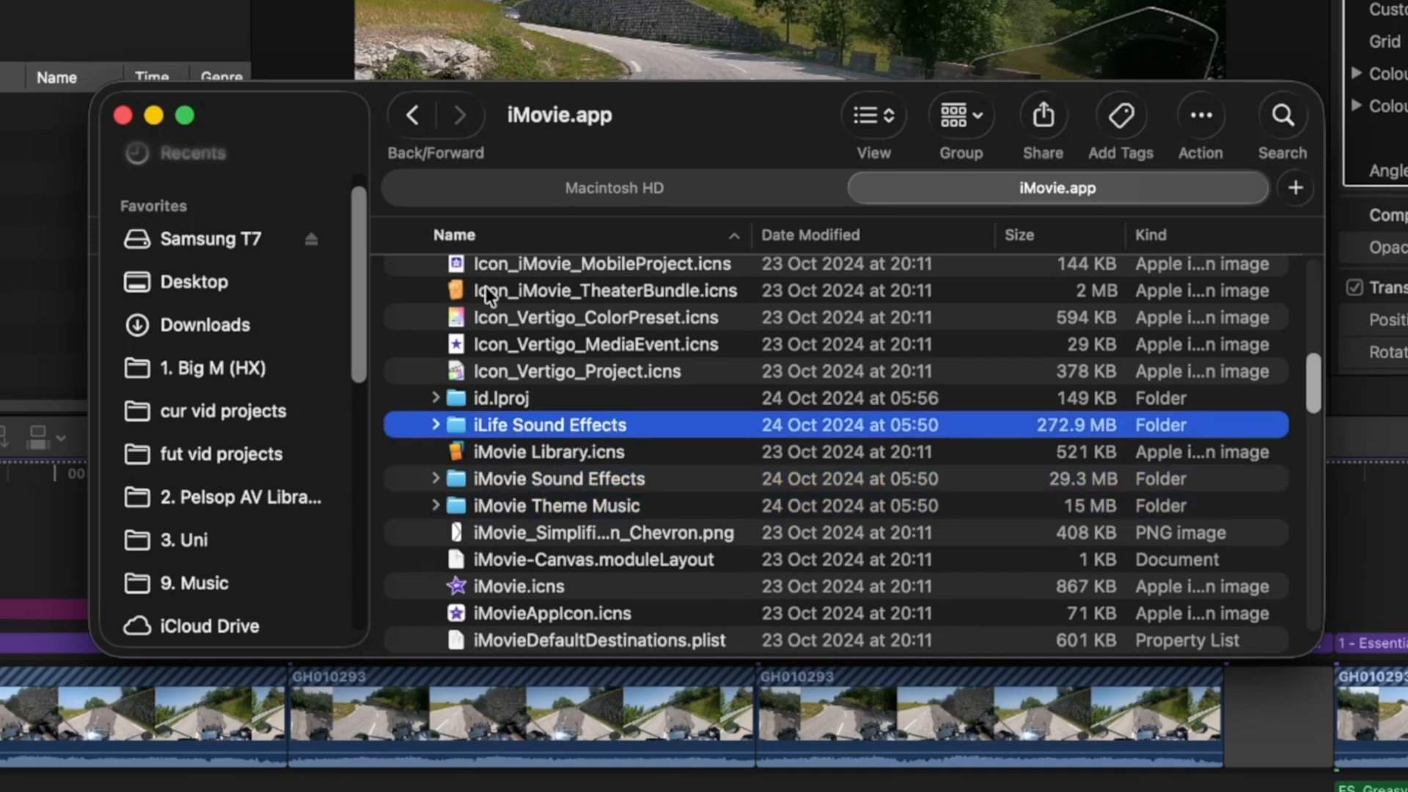
- Open the Apple Loops folder inside the Library/Audio folder of Macintosh HD
{"action": "left_click", "coordinate": [609, 186]}
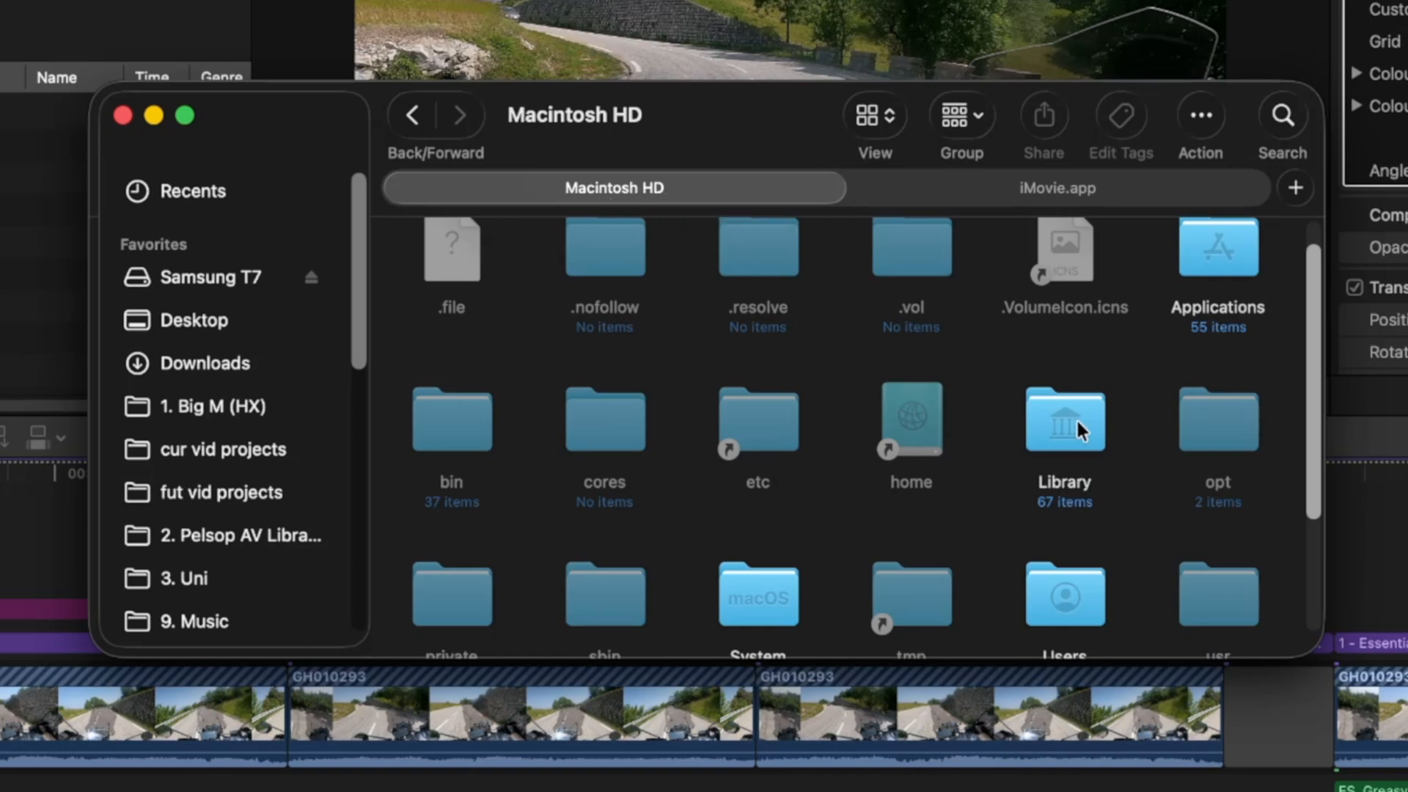
{"action": "scroll", "coordinate": [1077, 422], "scroll_direction": "up", "scroll_amount": 2}
{"action": "scroll", "coordinate": [1080, 438], "scroll_direction": "down", "scroll_amount": 4}
{"action": "scroll", "coordinate": [1079, 438], "scroll_direction": "up", "scroll_amount": 4}
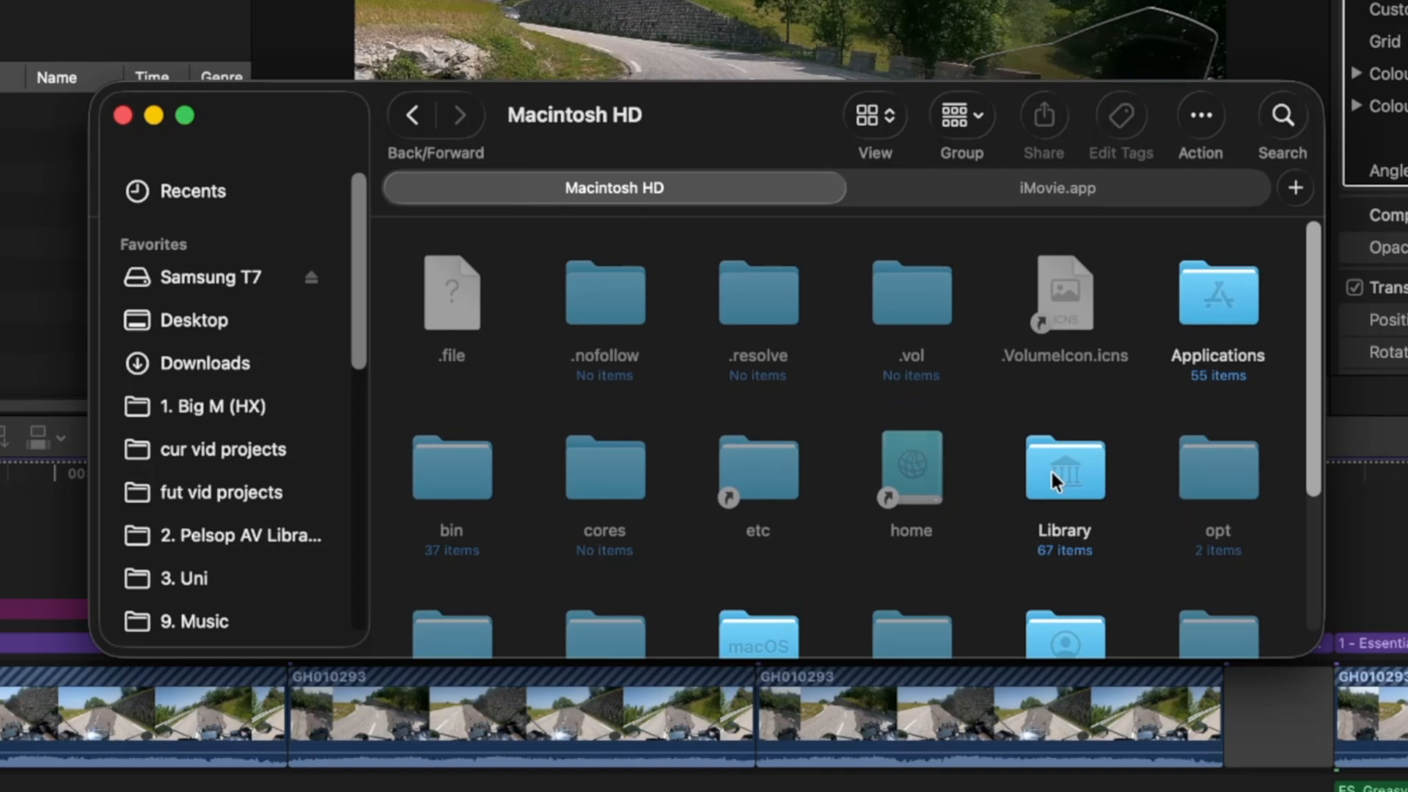
{"action": "double_click", "coordinate": [1050, 468]}
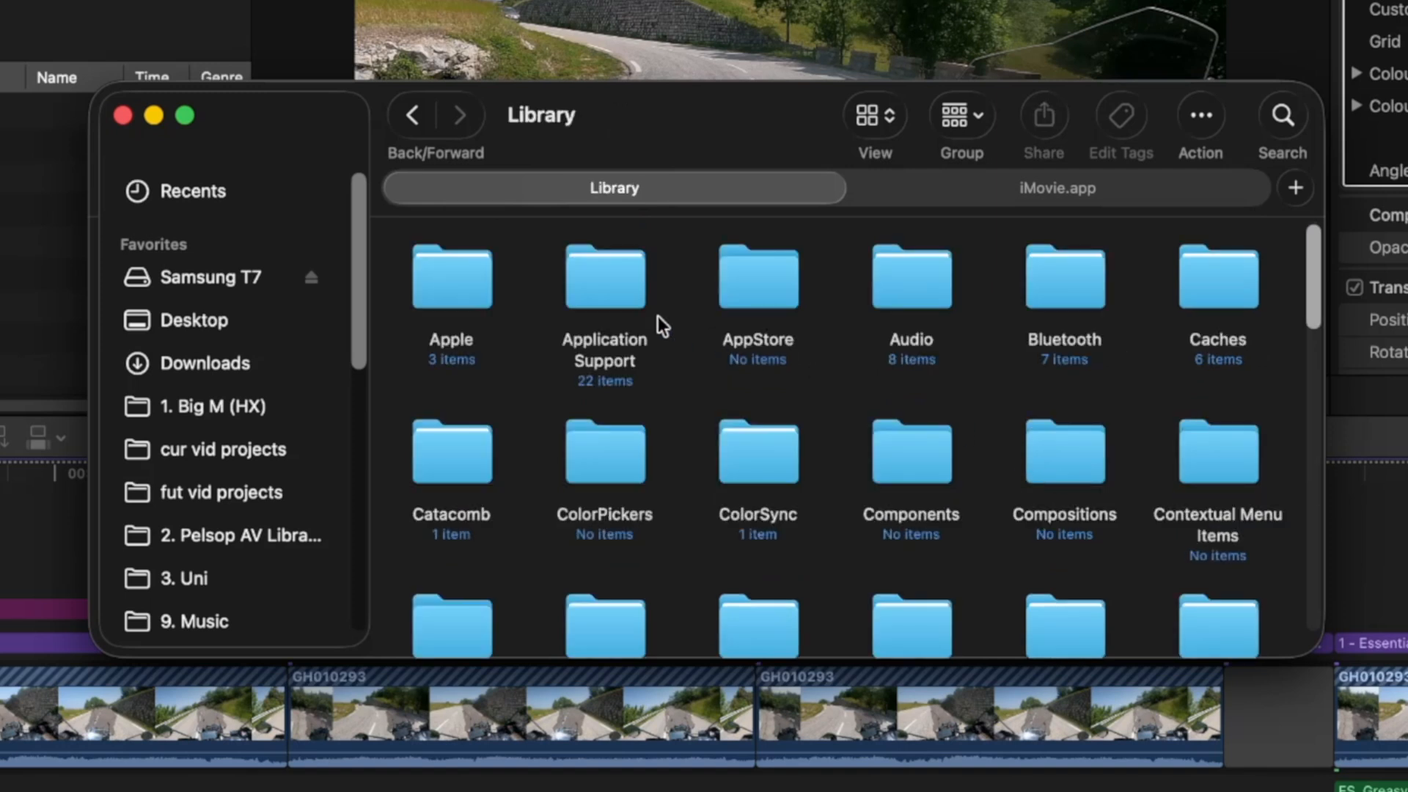
{"action": "double_click", "coordinate": [911, 297]}
{"action": "double_click", "coordinate": [456, 293]}
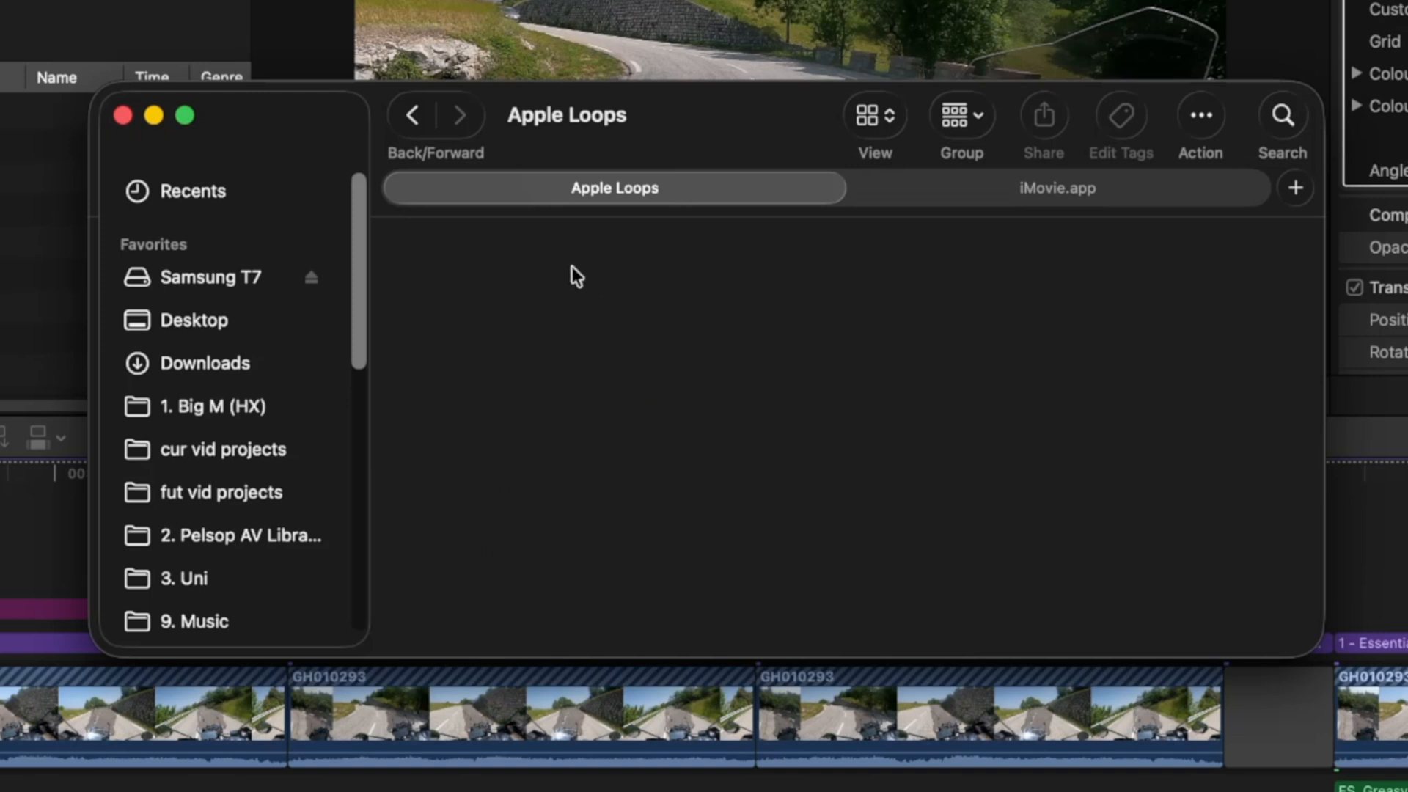
{"action": "key", "text": "super+Tab"}
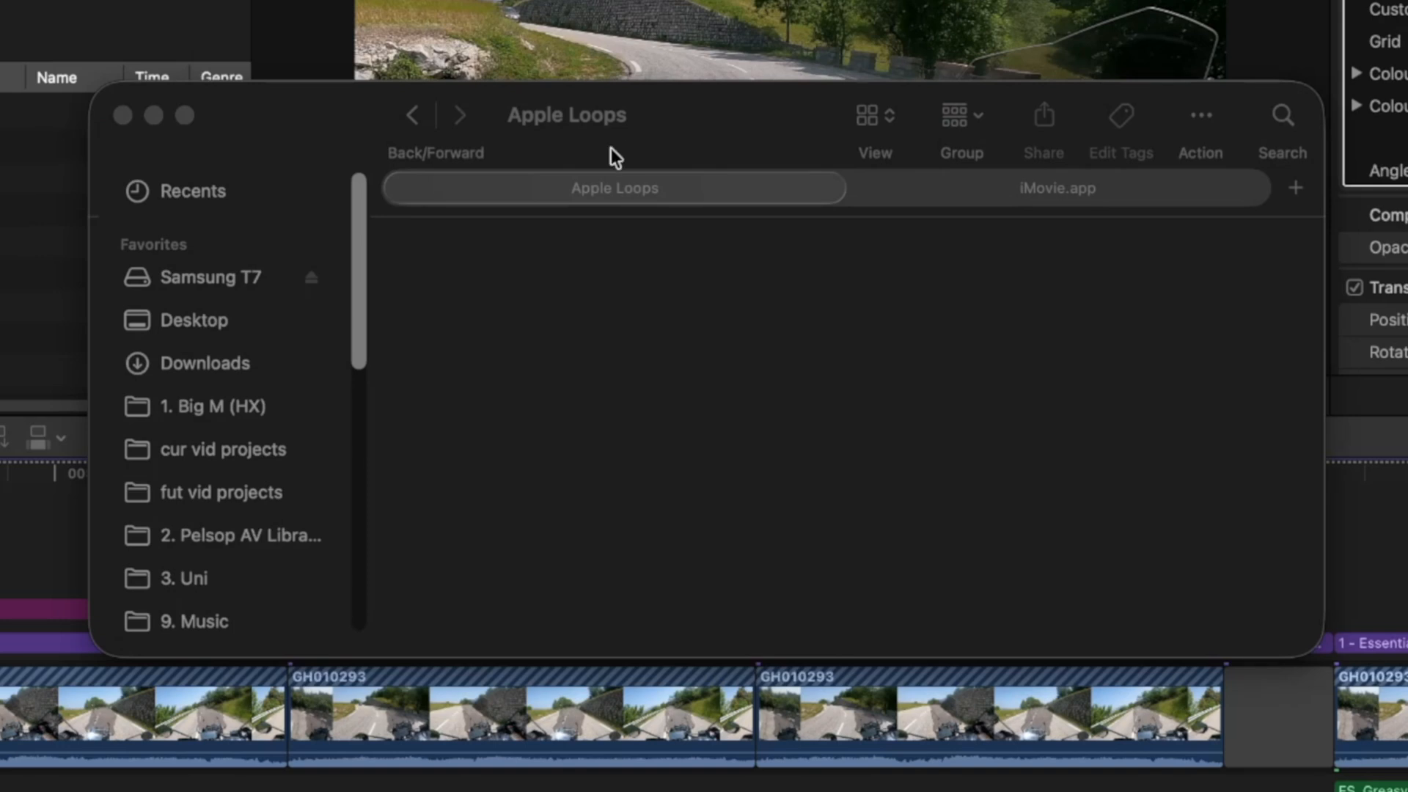
{"action": "left_click_drag", "start_coordinate": [913, 444], "coordinate": [484, 246]}
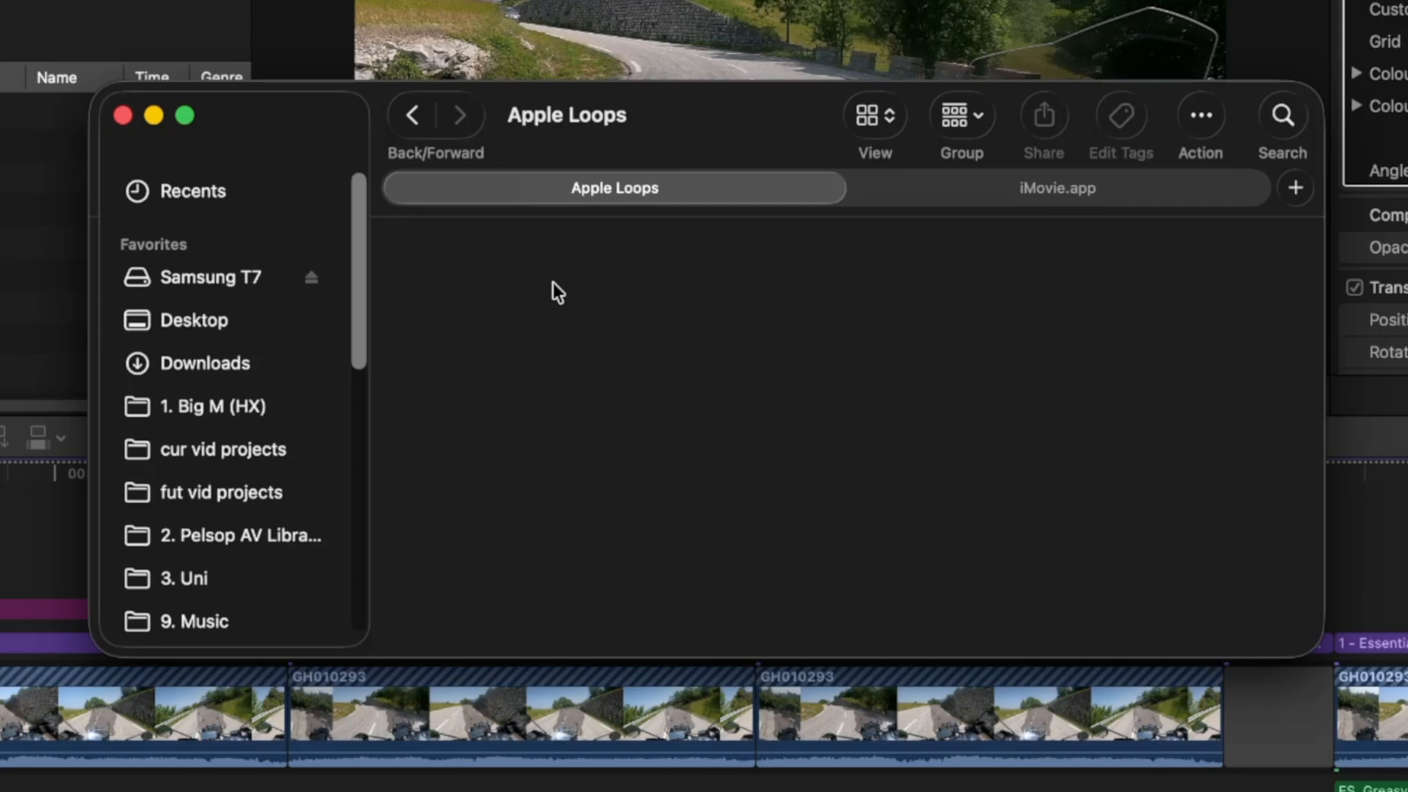
- Create a folder named "Apple" inside Apple Loops
{"action": "right_click", "coordinate": [620, 341]}
{"action": "left_click", "coordinate": [639, 359]}
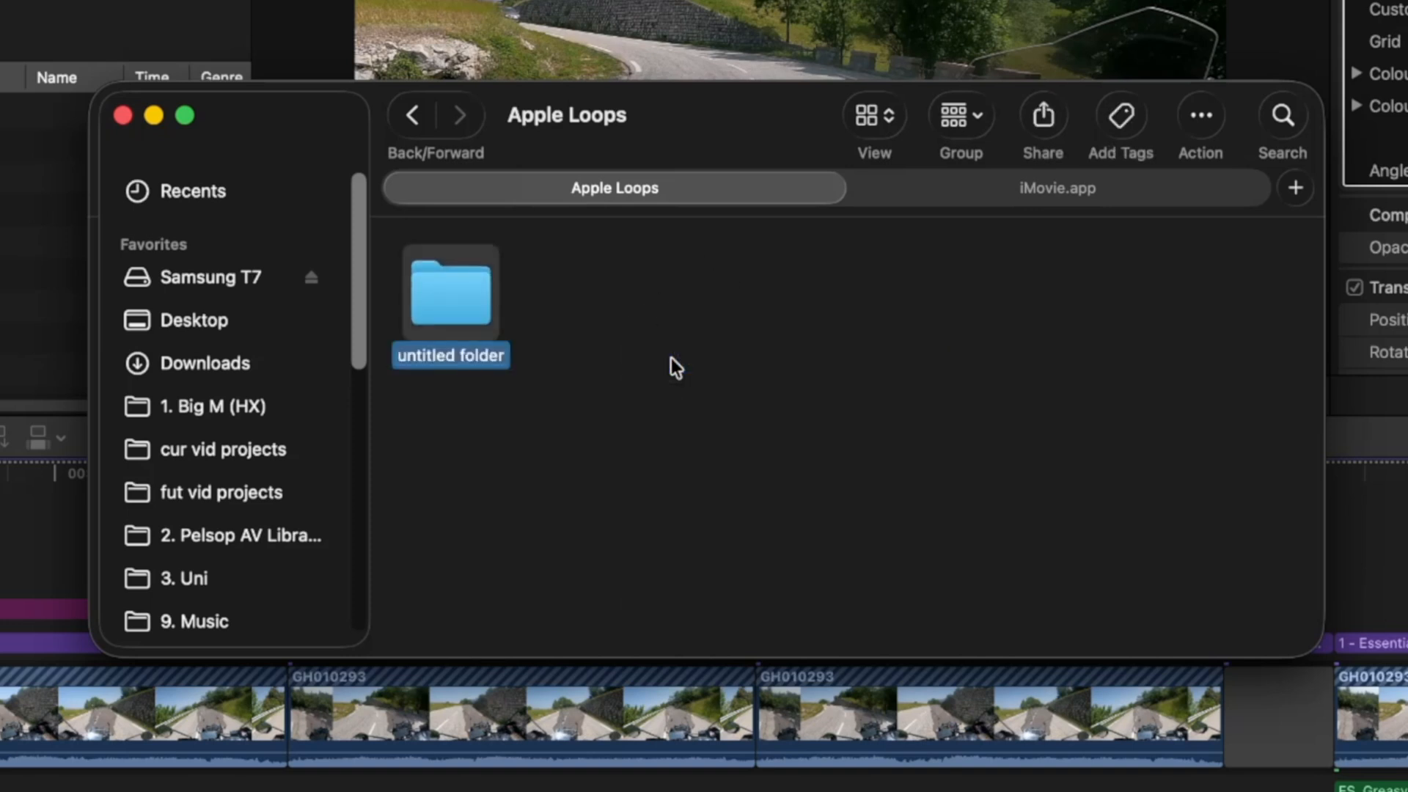
{"action": "type", "text": "Apple"}
{"action": "key", "text": "Return"}
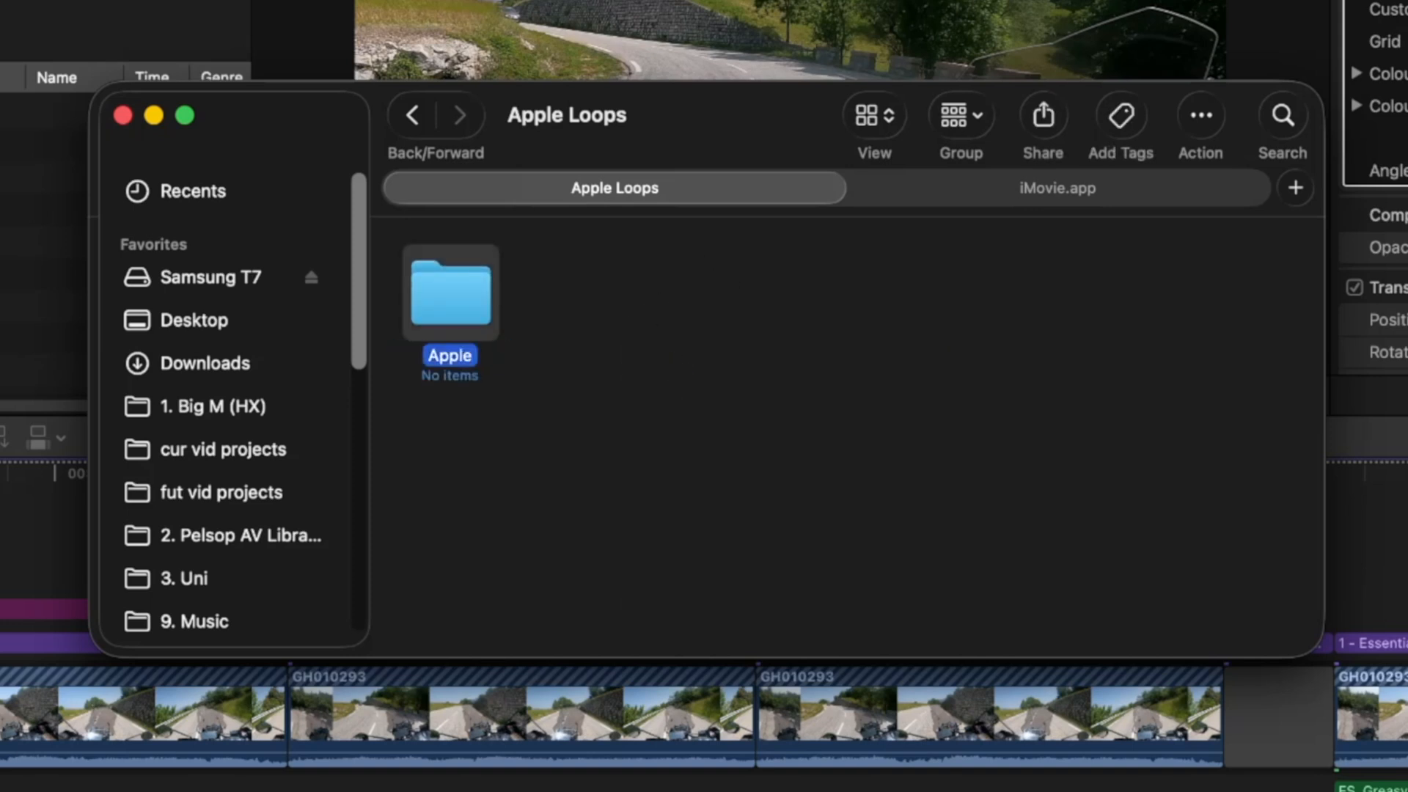
- Create a folder named "Final Cut Pro Sound Effects" inside the Apple folder
{"action": "double_click", "coordinate": [463, 296]}
{"action": "right_click", "coordinate": [473, 338]}
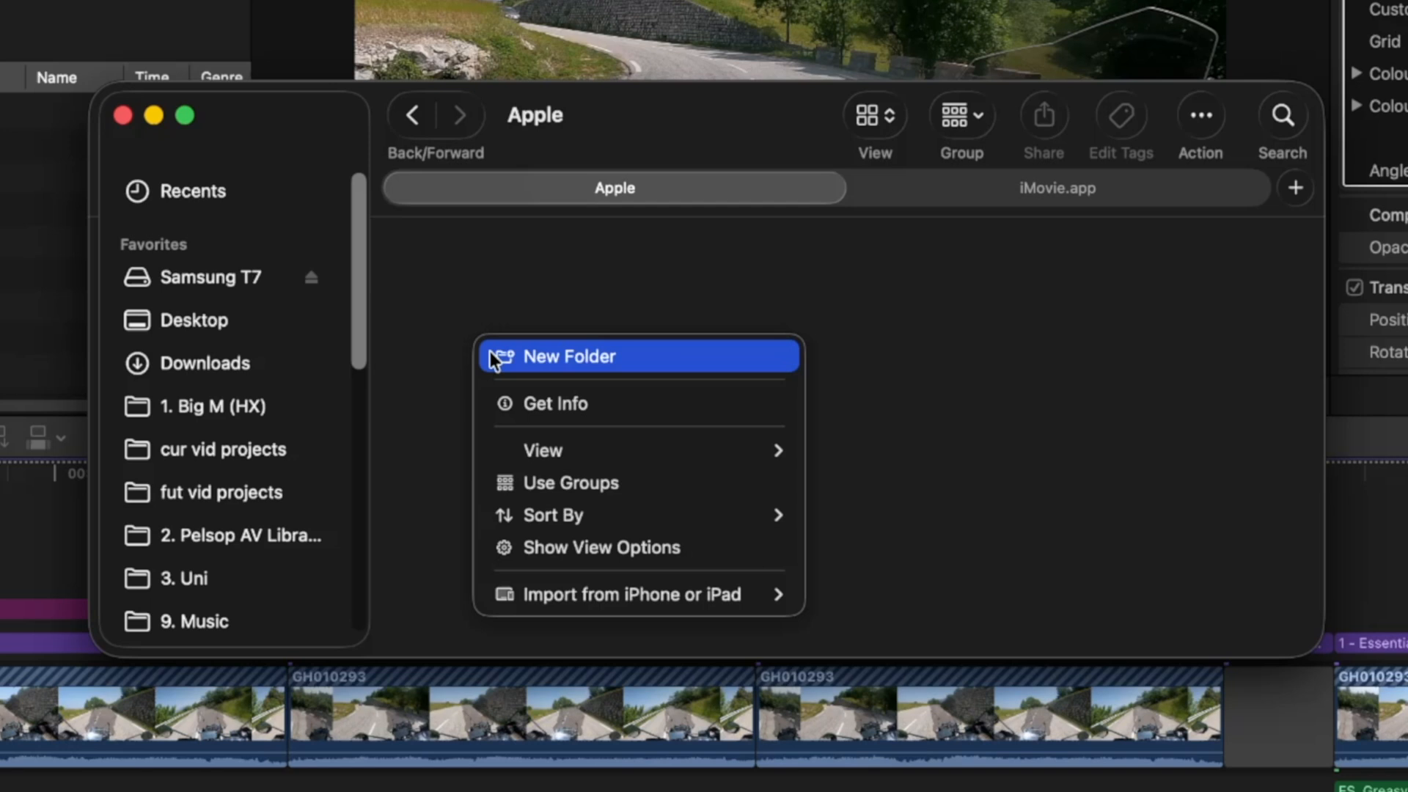
{"action": "left_click", "coordinate": [534, 361]}
{"action": "type", "text": "Final"}
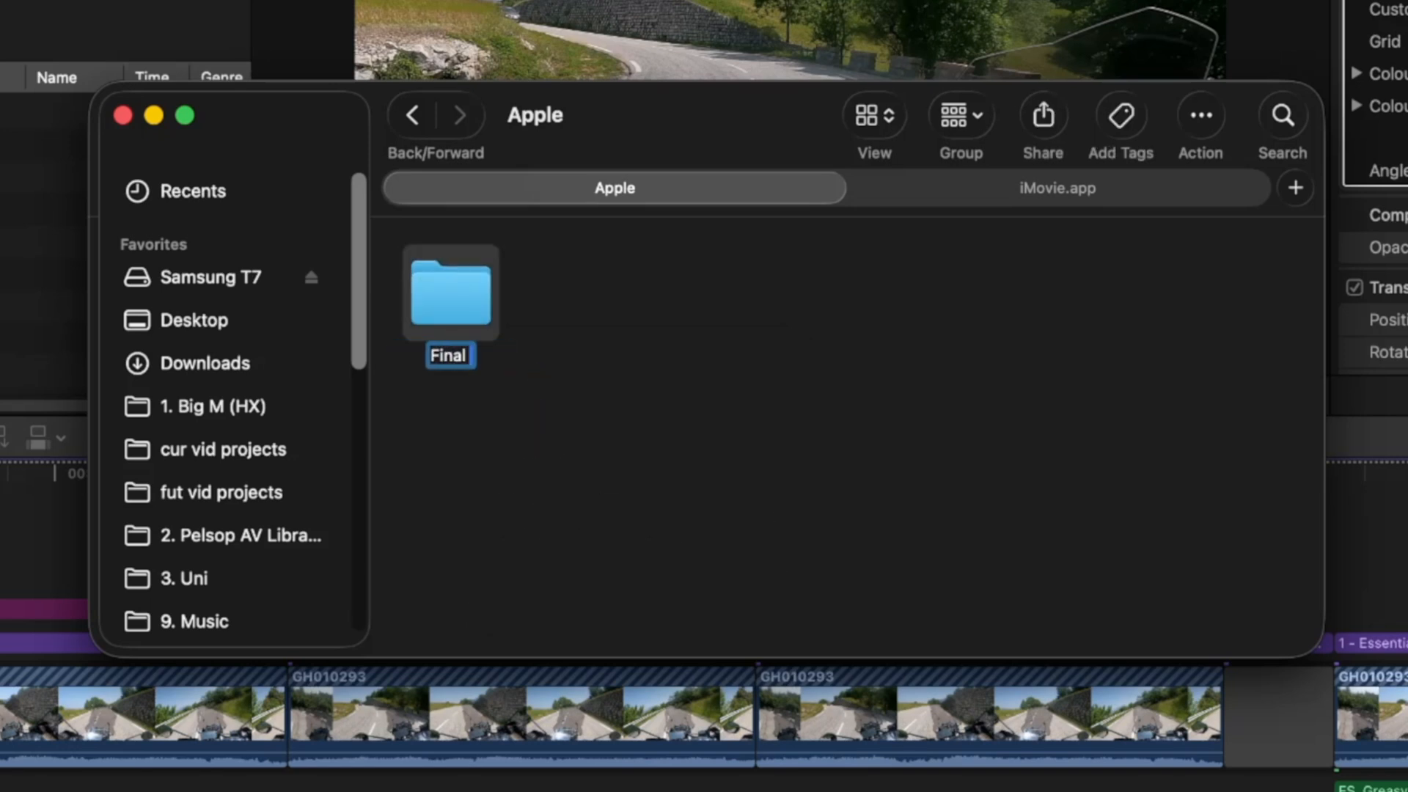
{"action": "type", "text": " Cut Pro"}
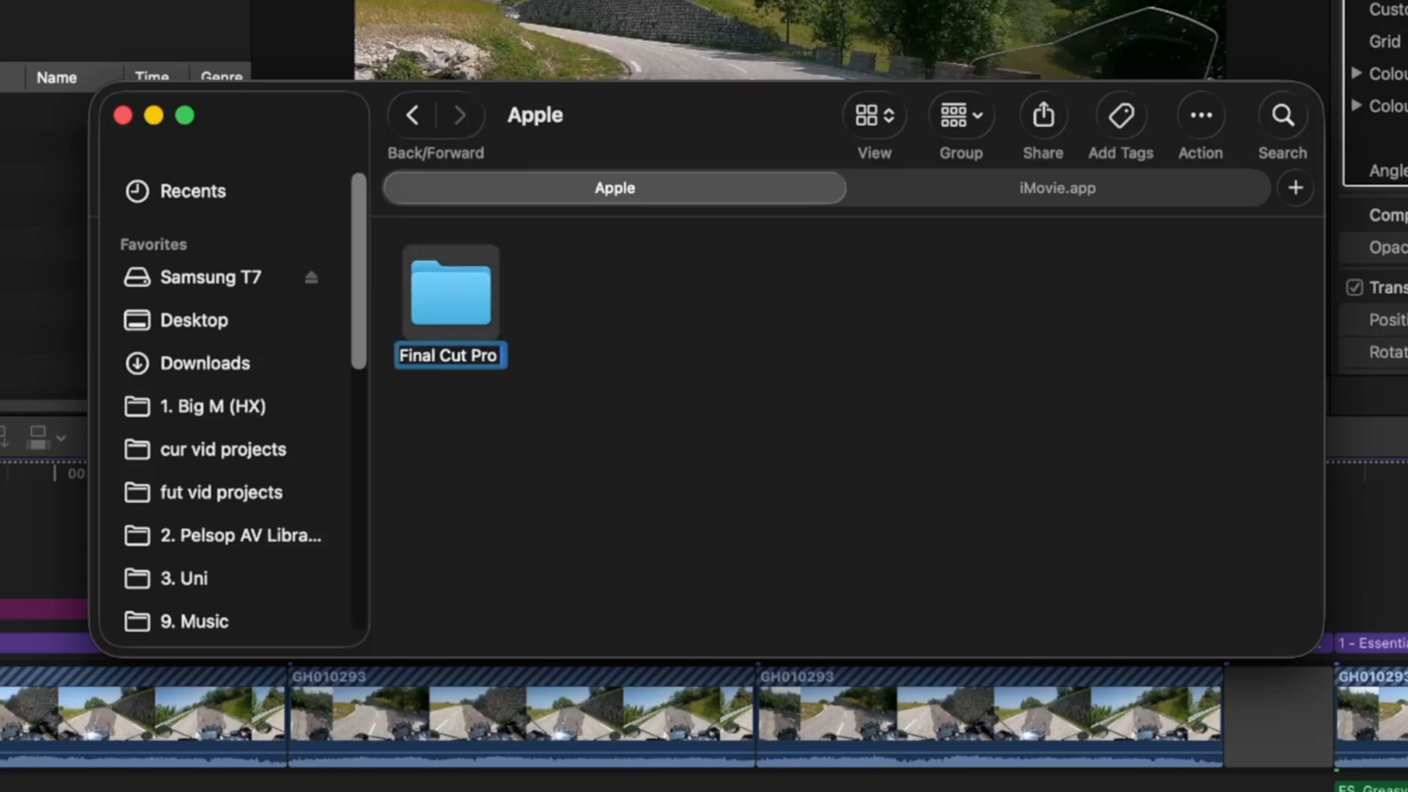
{"action": "type", "text": " Sound "}
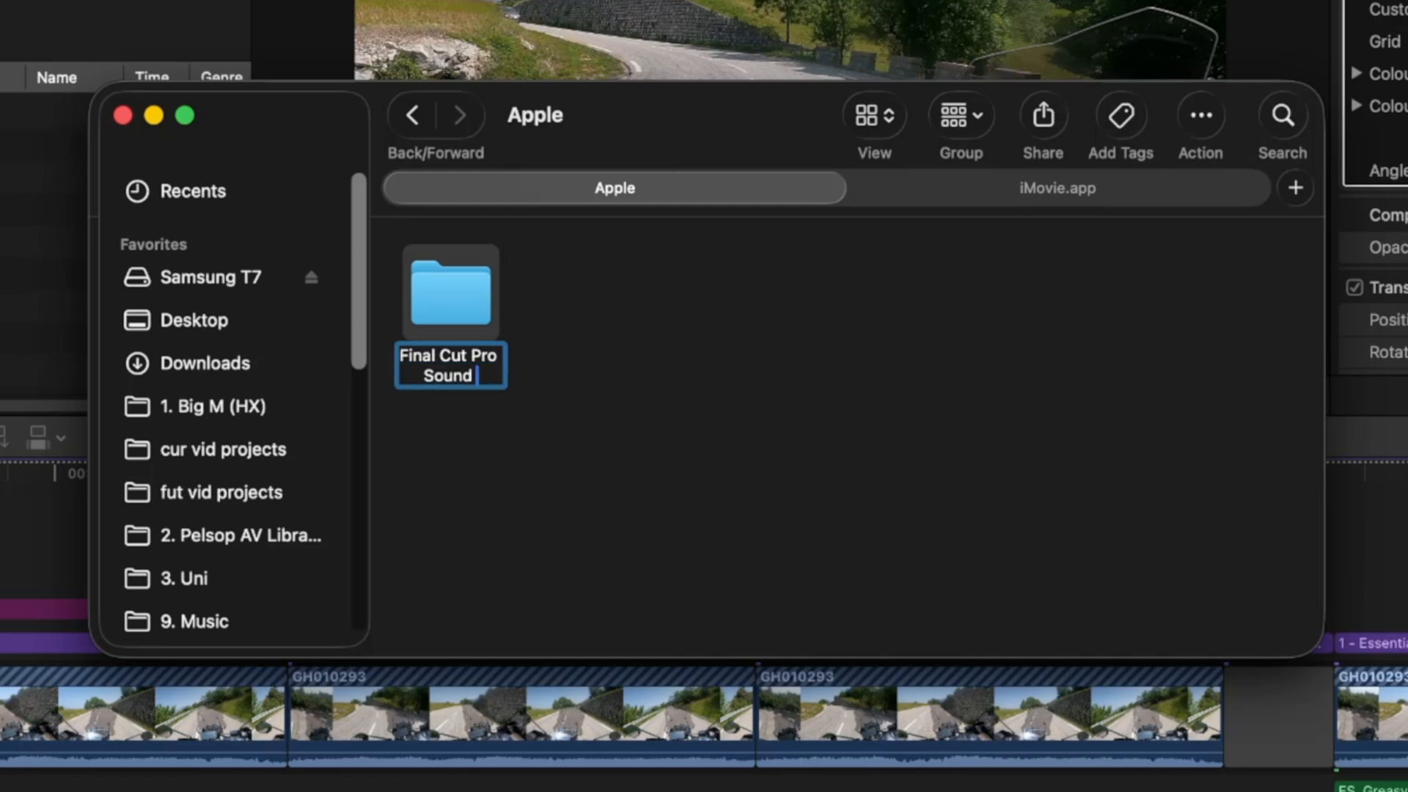
{"action": "type", "text": "Effects"}
{"action": "key", "text": "Return"}
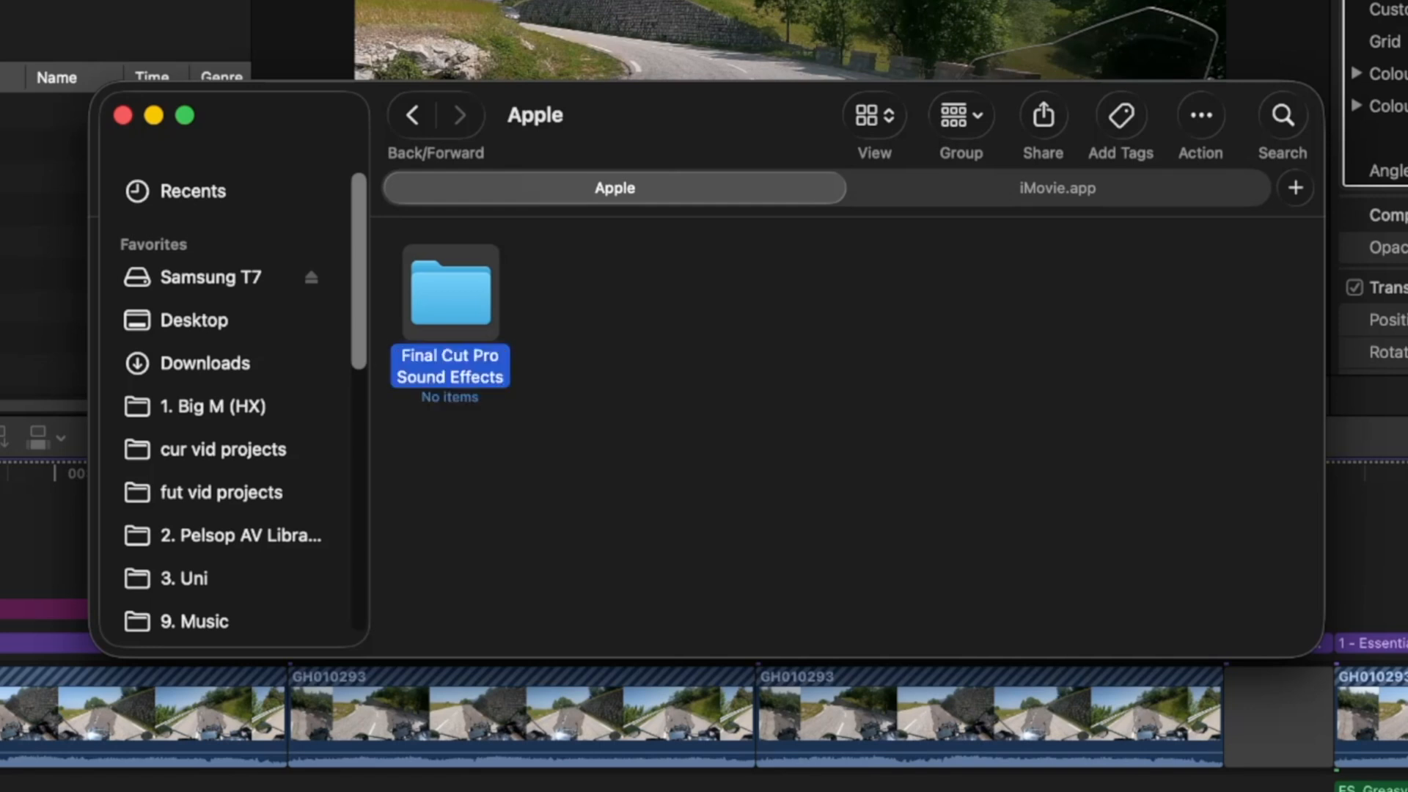
- Open the Final Cut Pro Sound Effects folder and look over the iMovie.app sound folders intended for it
{"action": "double_click", "coordinate": [471, 308]}
{"action": "left_click_drag", "start_coordinate": [884, 429], "coordinate": [563, 255]}
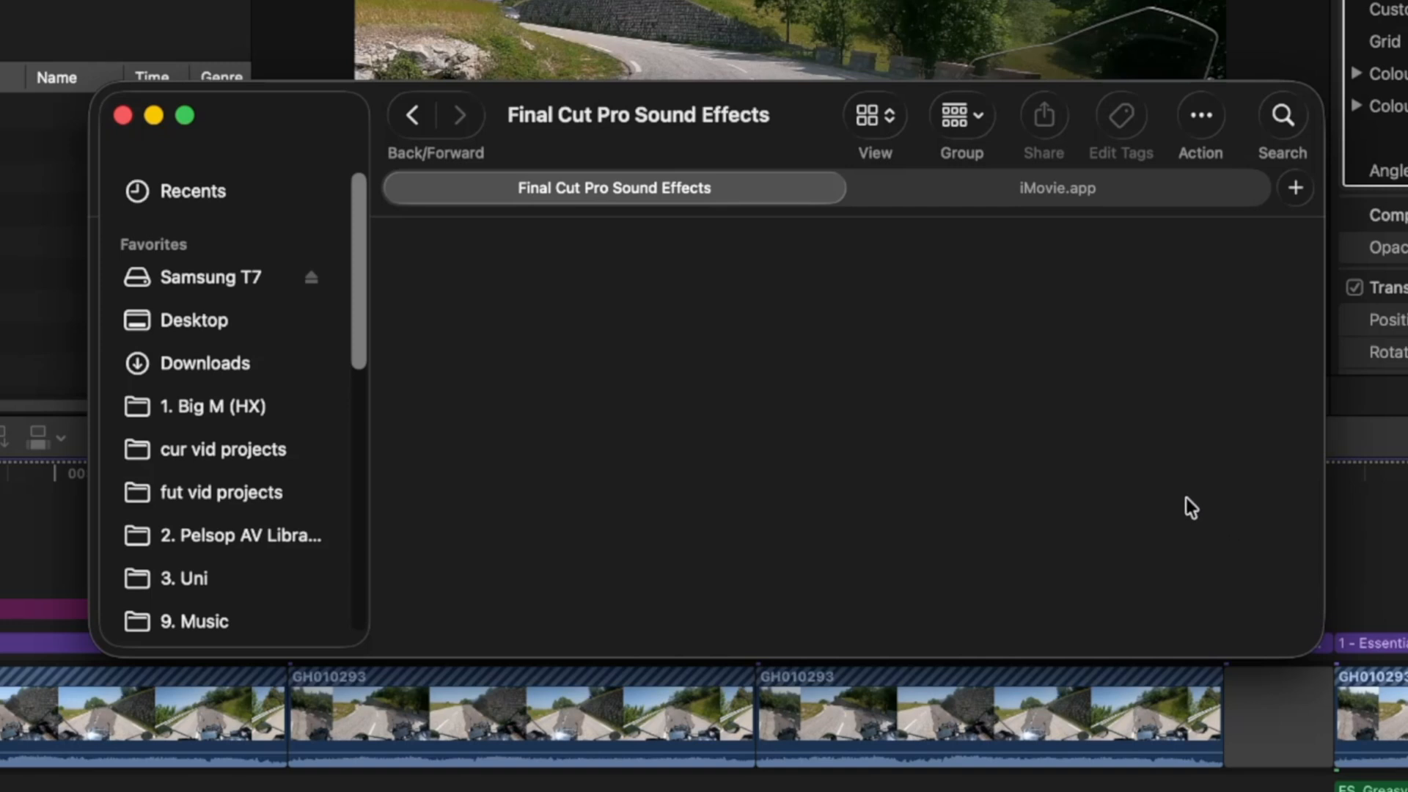
{"action": "left_click", "coordinate": [1061, 192]}
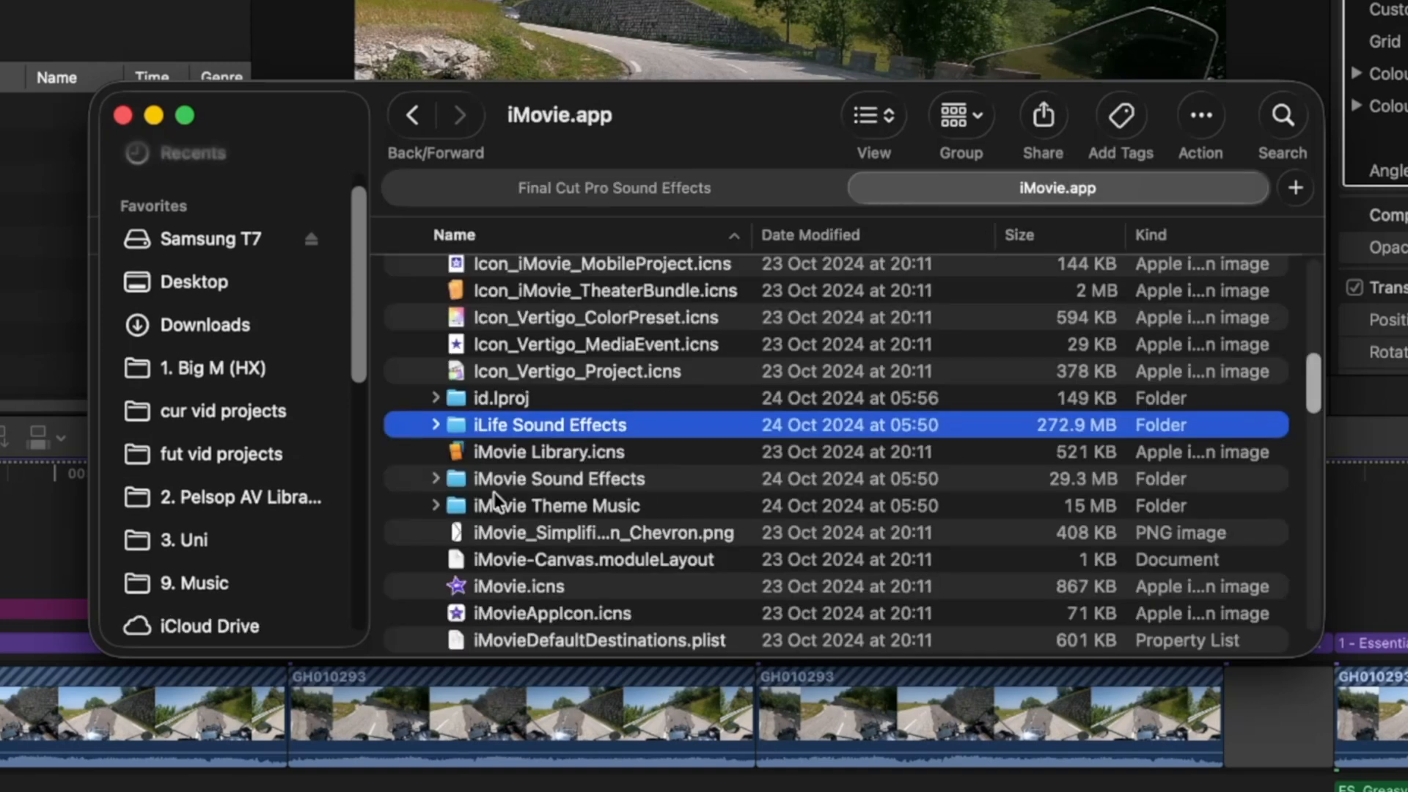
{"action": "left_click", "coordinate": [586, 184]}
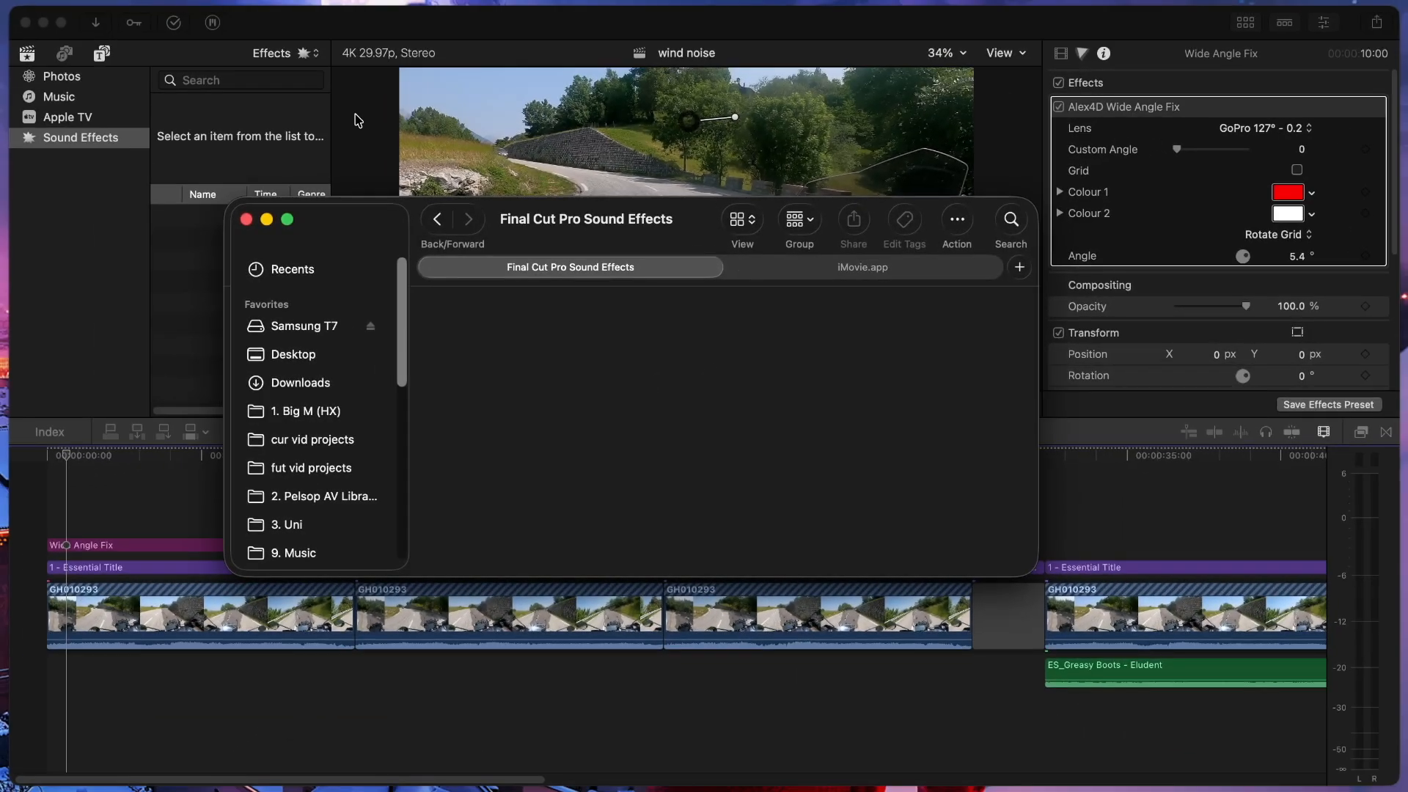
- Switch to Final Cut Pro, check the category list of its sound effects browser, and close its window
{"action": "left_click", "coordinate": [263, 70]}
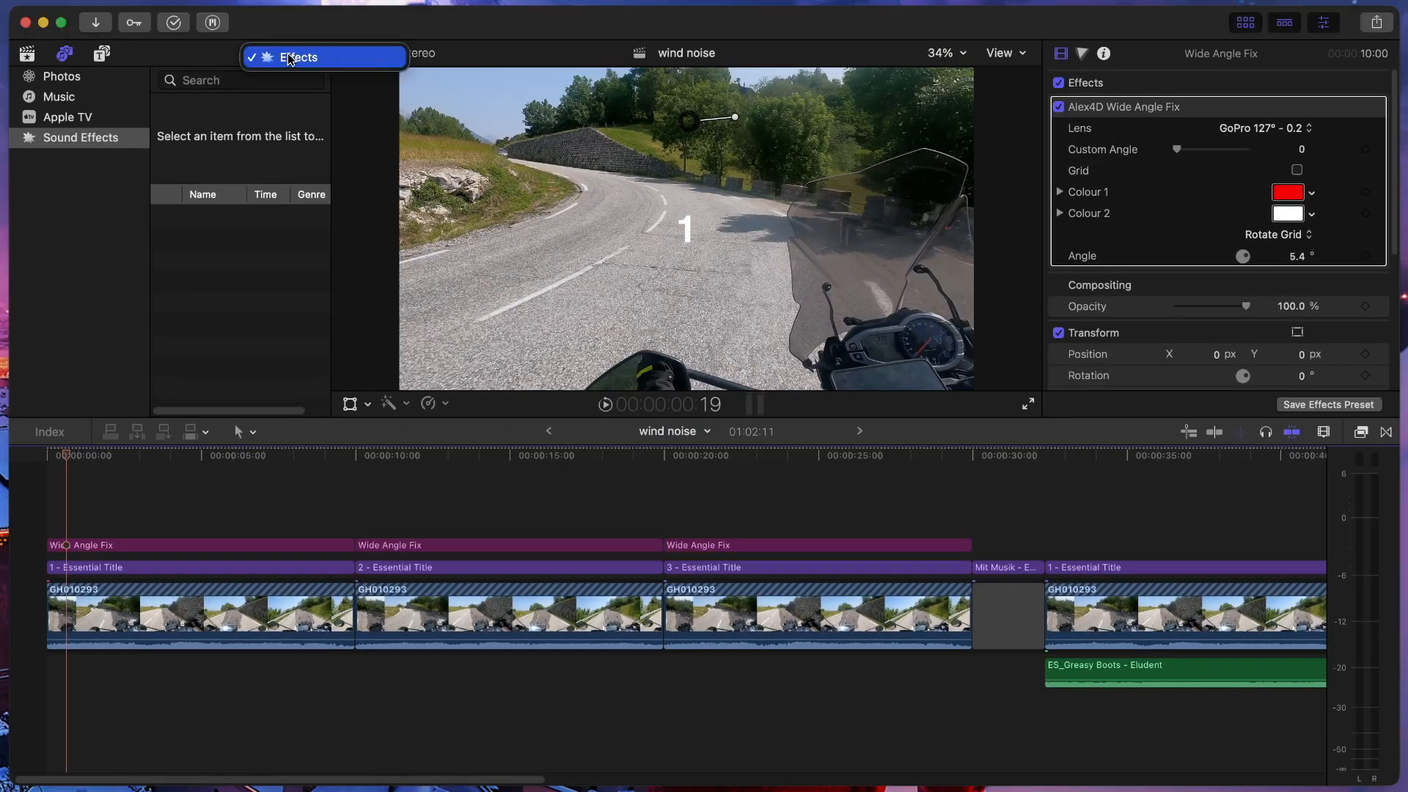
{"action": "left_click", "coordinate": [26, 24]}
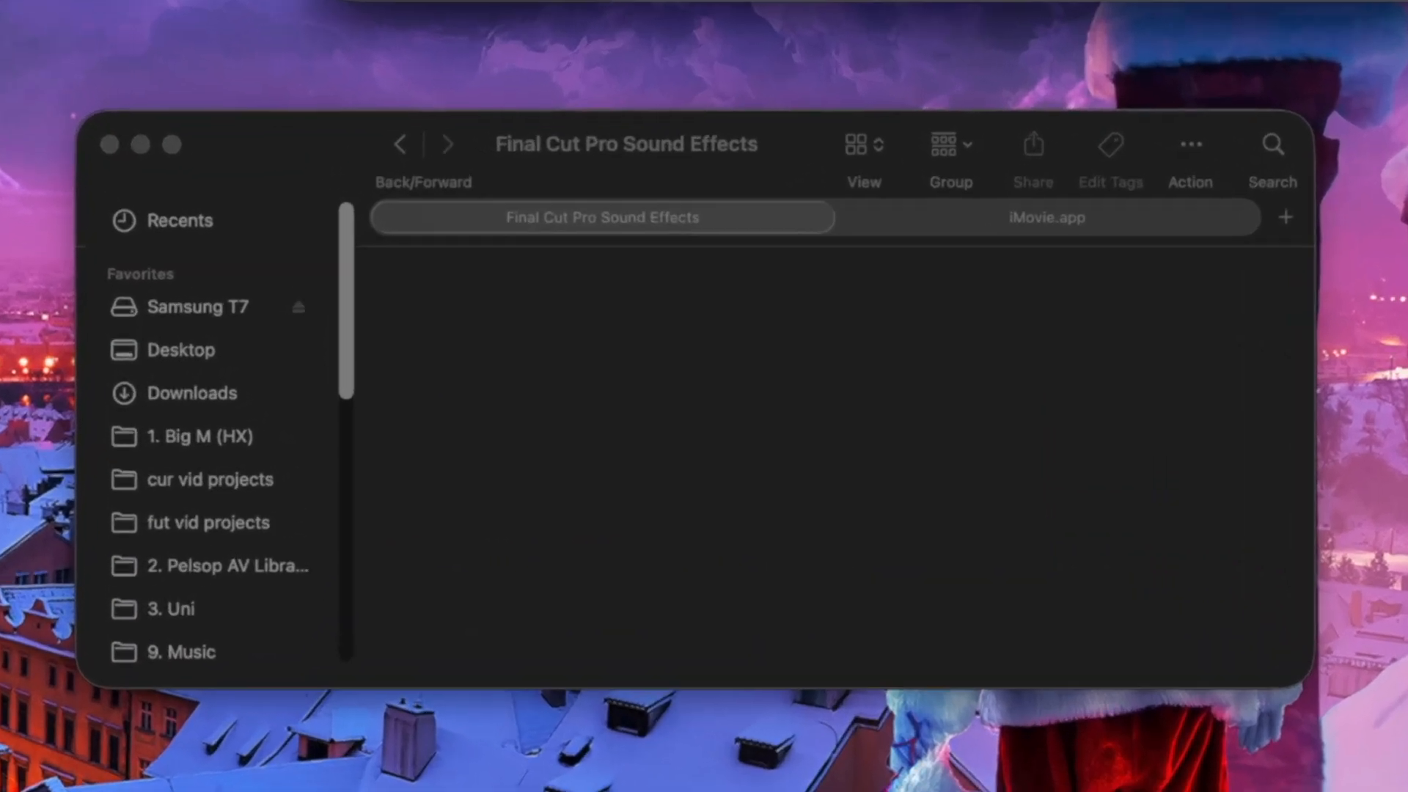
- Place the folder alias "2. Audio alias" in the Final Cut Pro Sound Effects folder
{"action": "left_click_drag", "start_coordinate": [909, 791], "coordinate": [682, 461]}
{"action": "left_click", "coordinate": [660, 410]}
{"action": "left_click", "coordinate": [456, 332]}
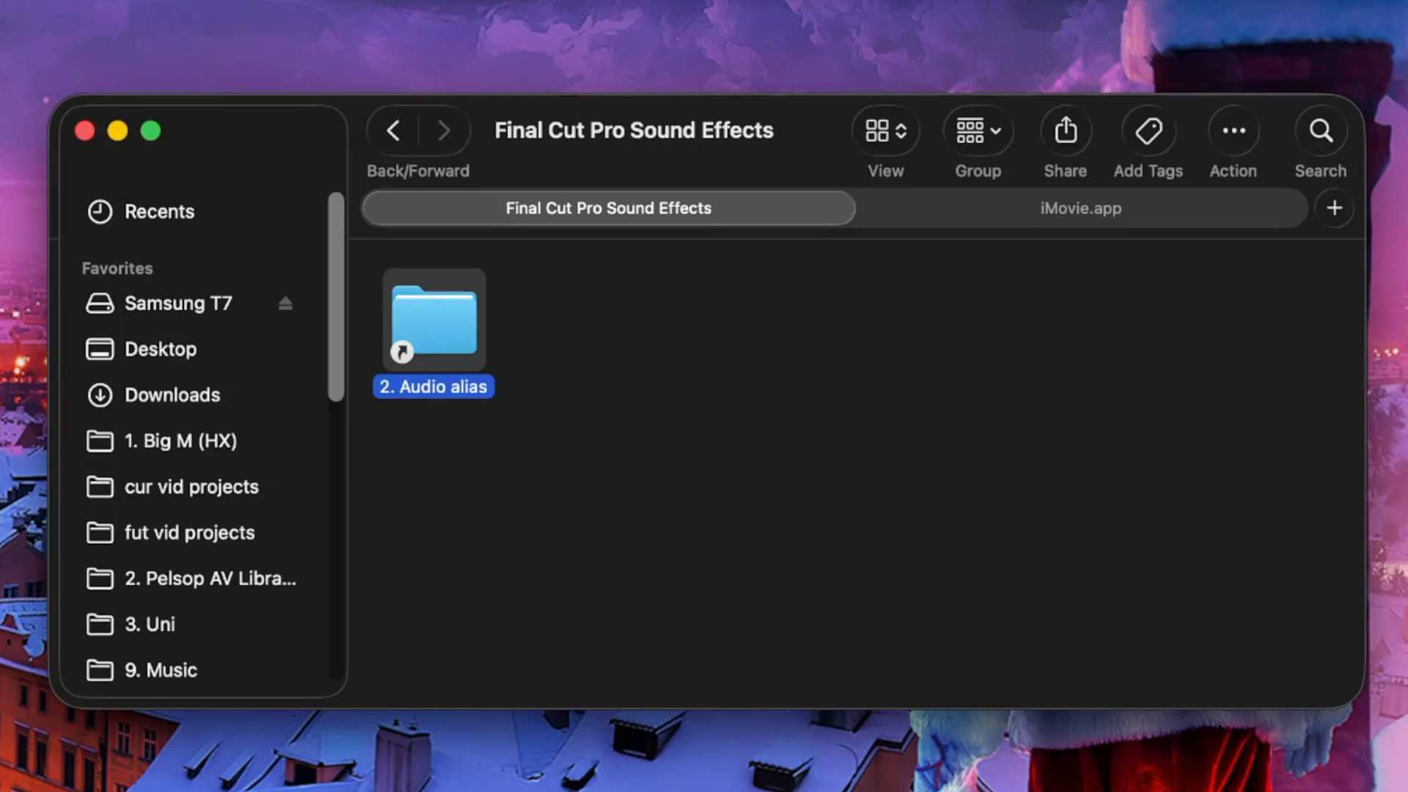
{"action": "left_click", "coordinate": [610, 363]}
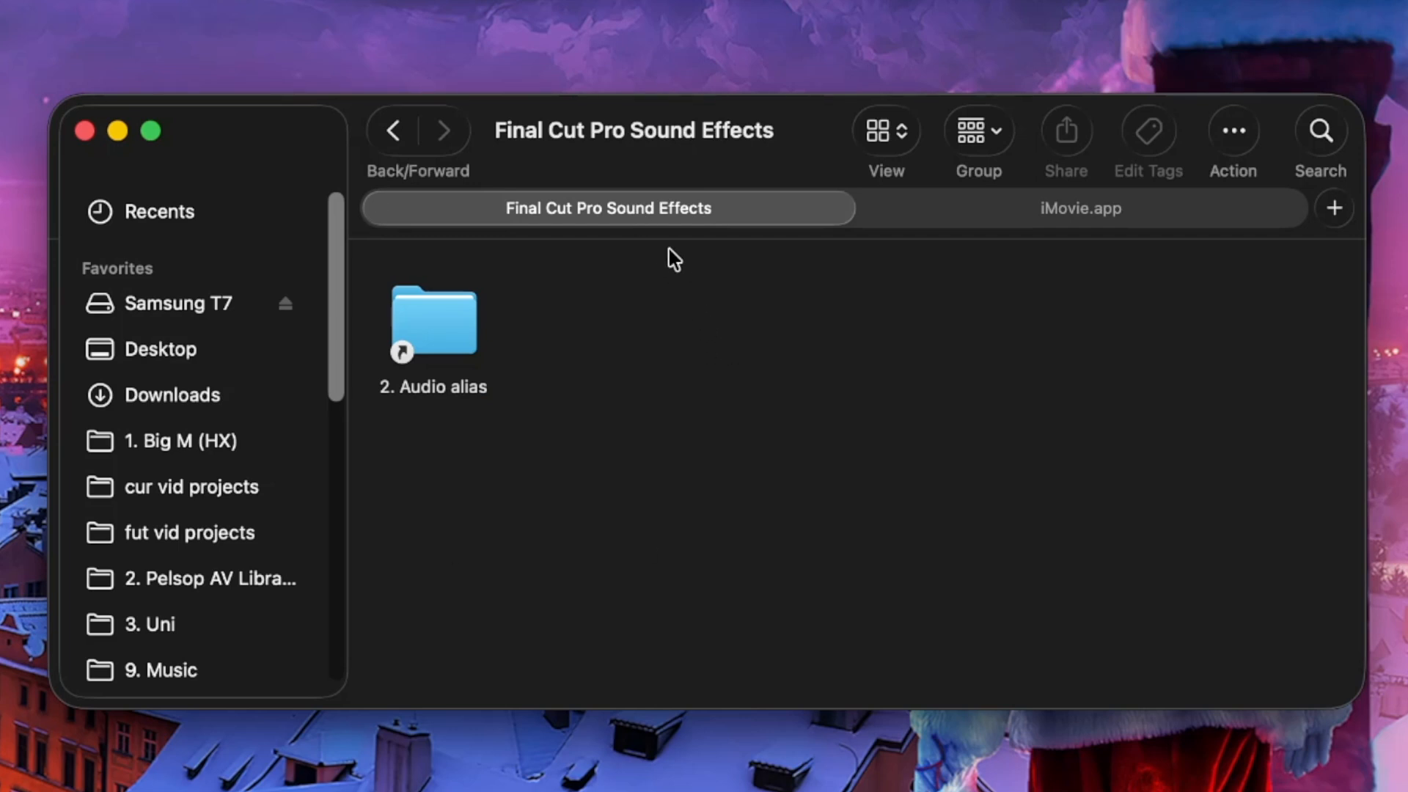
{"action": "left_click", "coordinate": [408, 332]}
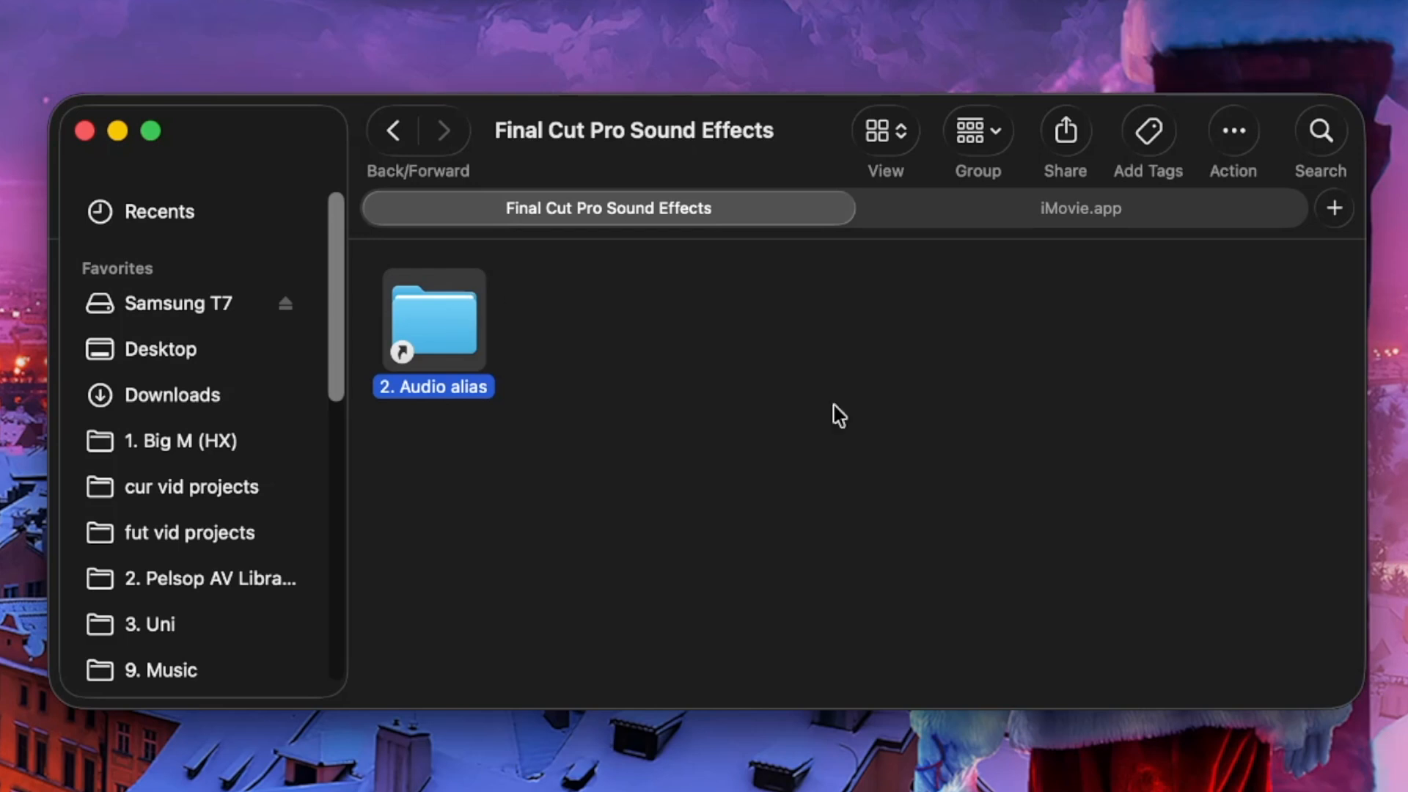
{"action": "left_click", "coordinate": [1060, 198]}
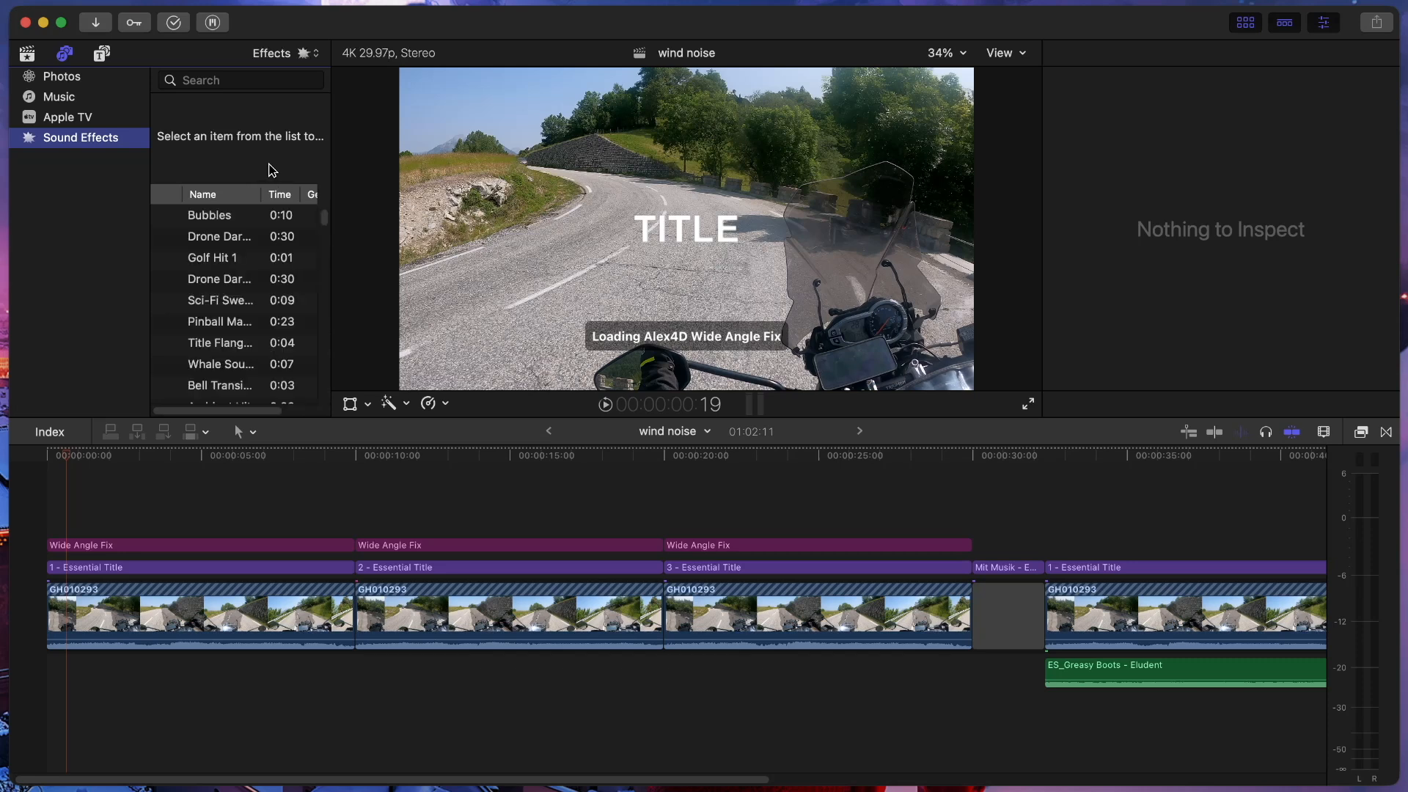
- In Final Cut Pro, look through the sound effects categories under Final Cut Pro Sound Effects and show the drone category
{"action": "left_click", "coordinate": [286, 56]}
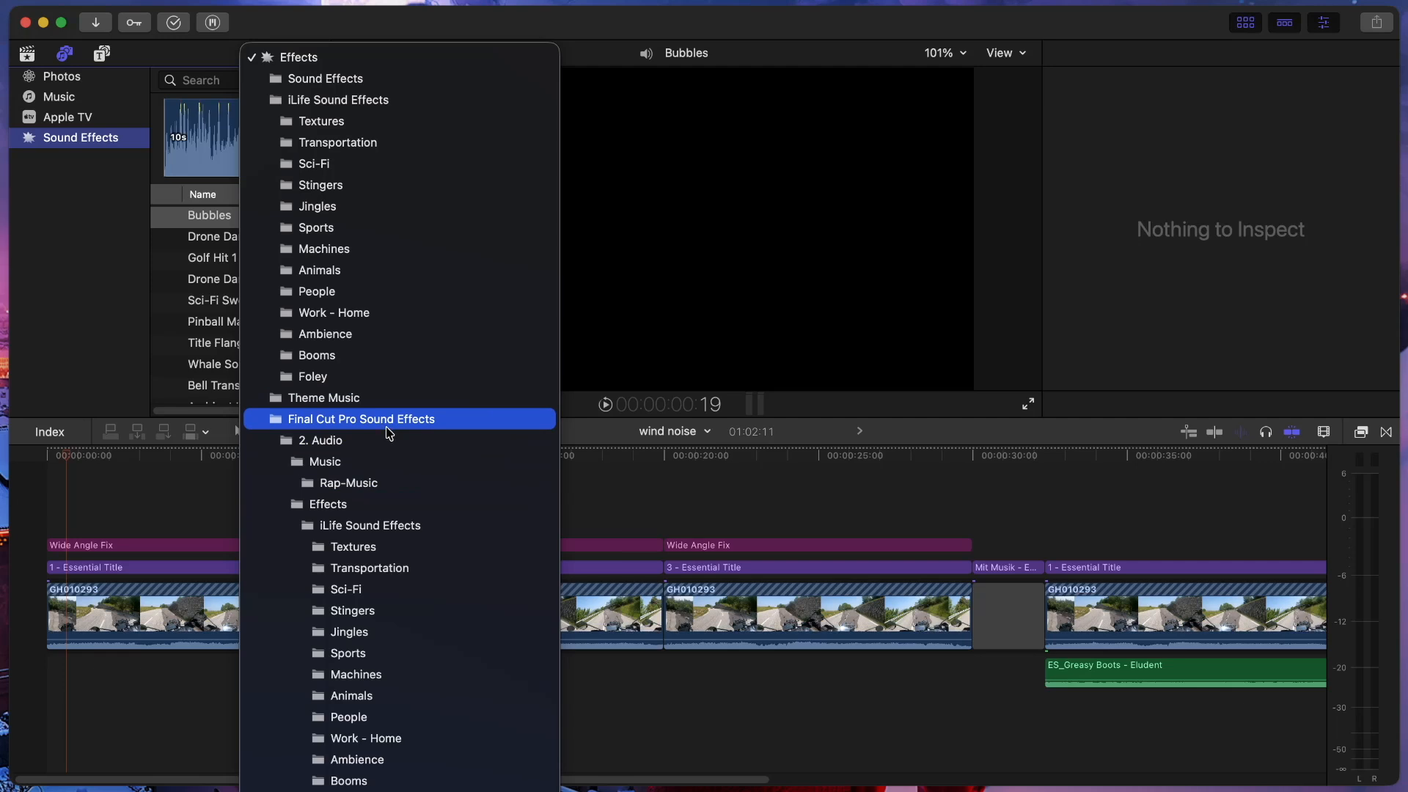
{"action": "scroll", "coordinate": [326, 641], "scroll_direction": "down", "scroll_amount": 3}
{"action": "scroll", "coordinate": [326, 642], "scroll_direction": "down", "scroll_amount": 10}
{"action": "scroll", "coordinate": [352, 733], "scroll_direction": "up", "scroll_amount": 4}
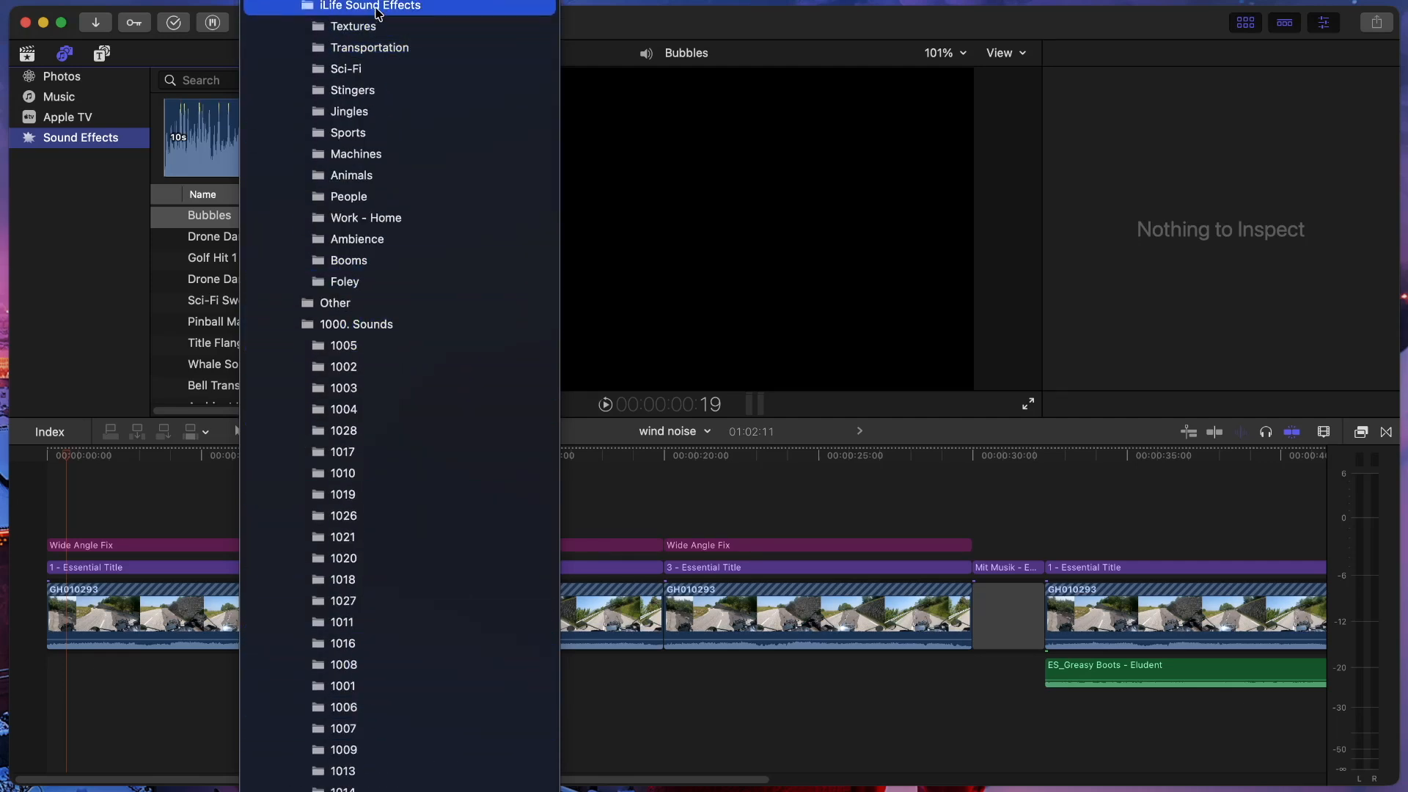
{"action": "left_click", "coordinate": [402, 14]}
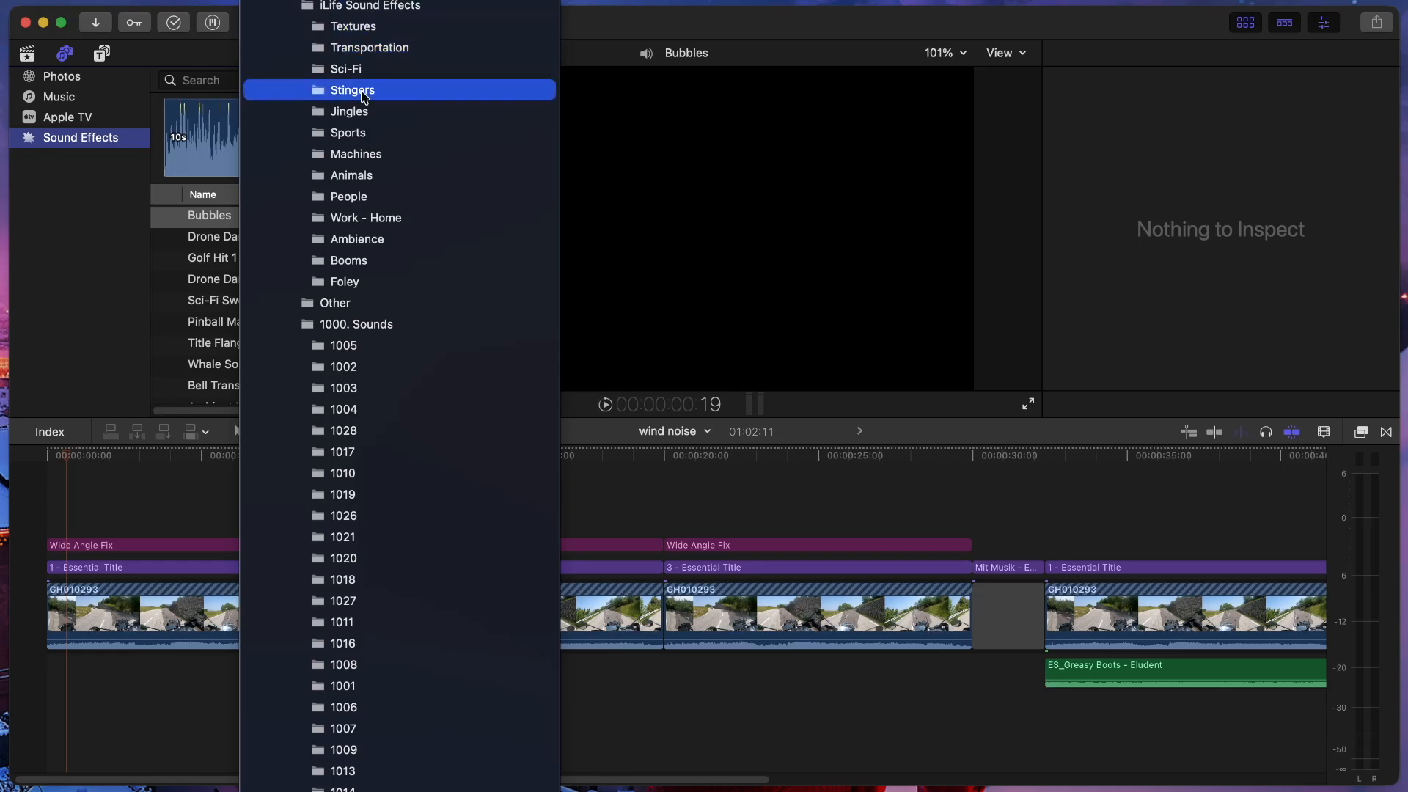
{"action": "scroll", "coordinate": [466, 270], "scroll_direction": "down", "scroll_amount": 5}
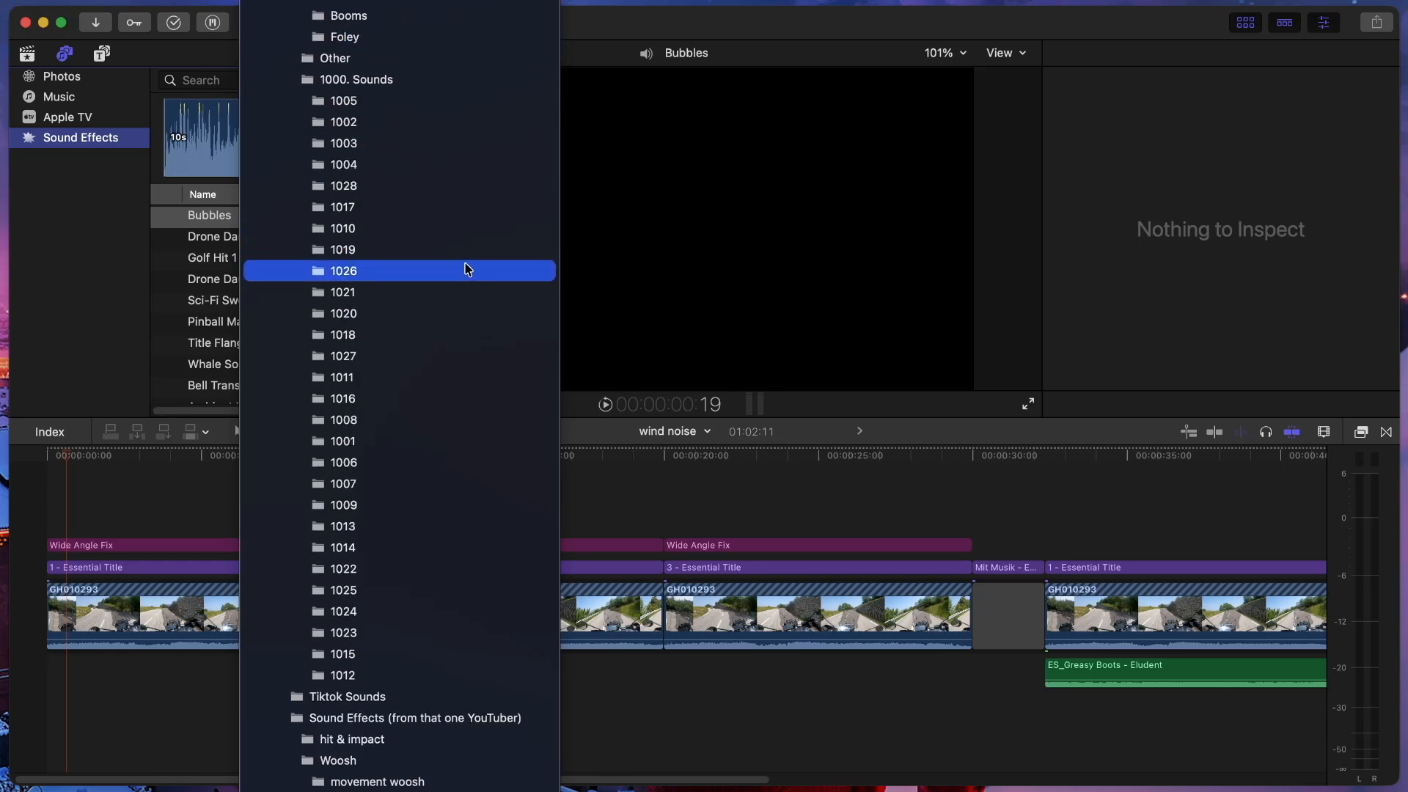
{"action": "left_click", "coordinate": [381, 720]}
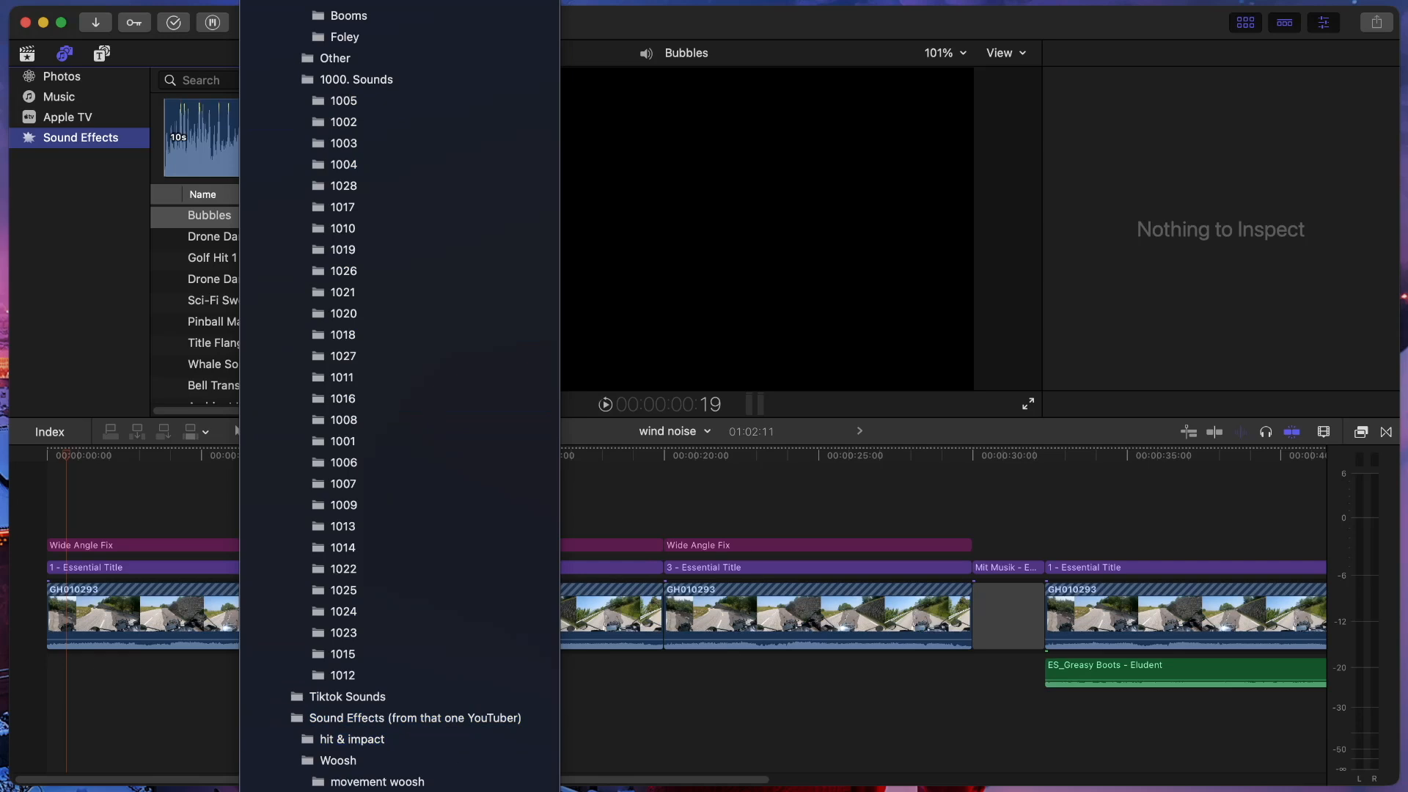
{"action": "left_click", "coordinate": [423, 725]}
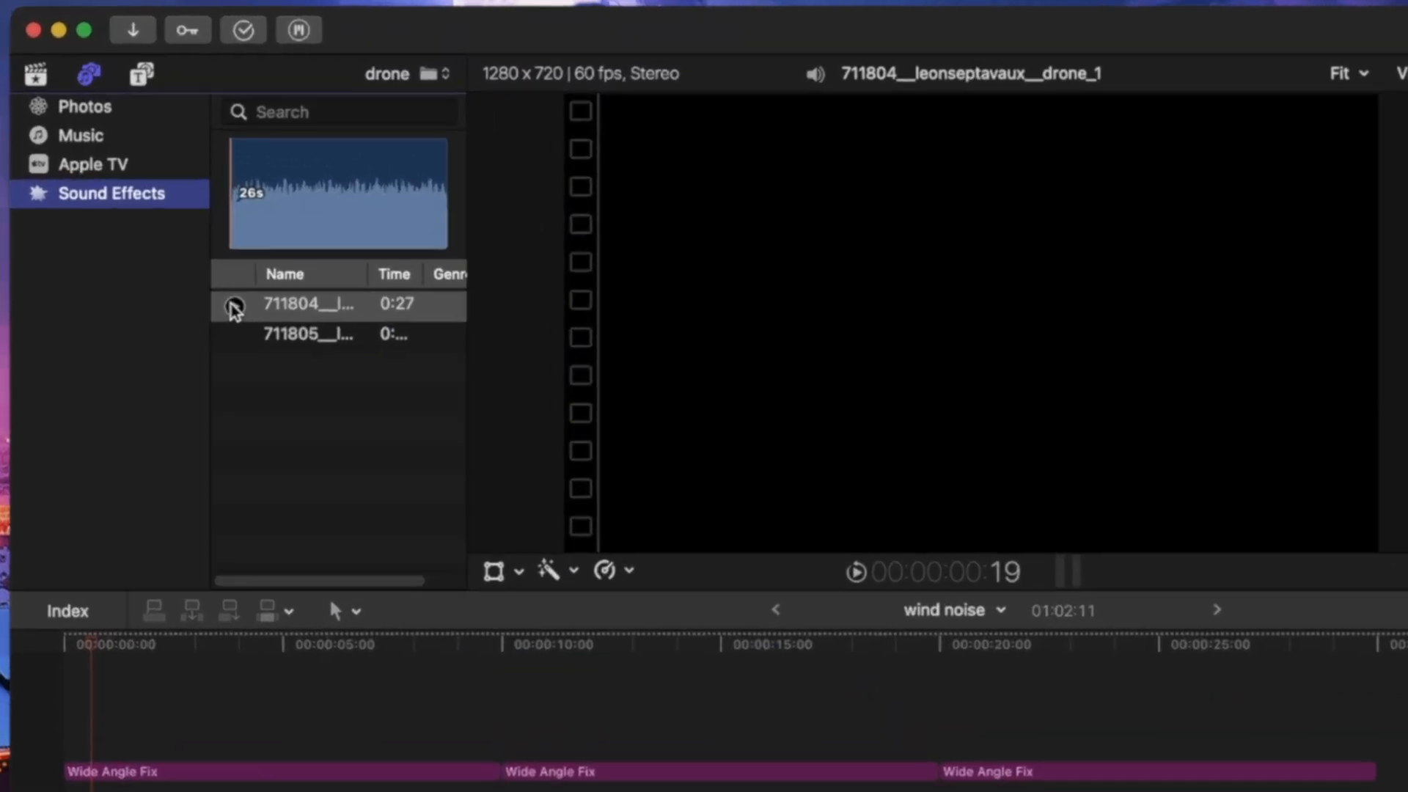
- Preview the 711804 drone sound and add it to the timeline beneath the first GH010293 clip
{"action": "left_click", "coordinate": [170, 219]}
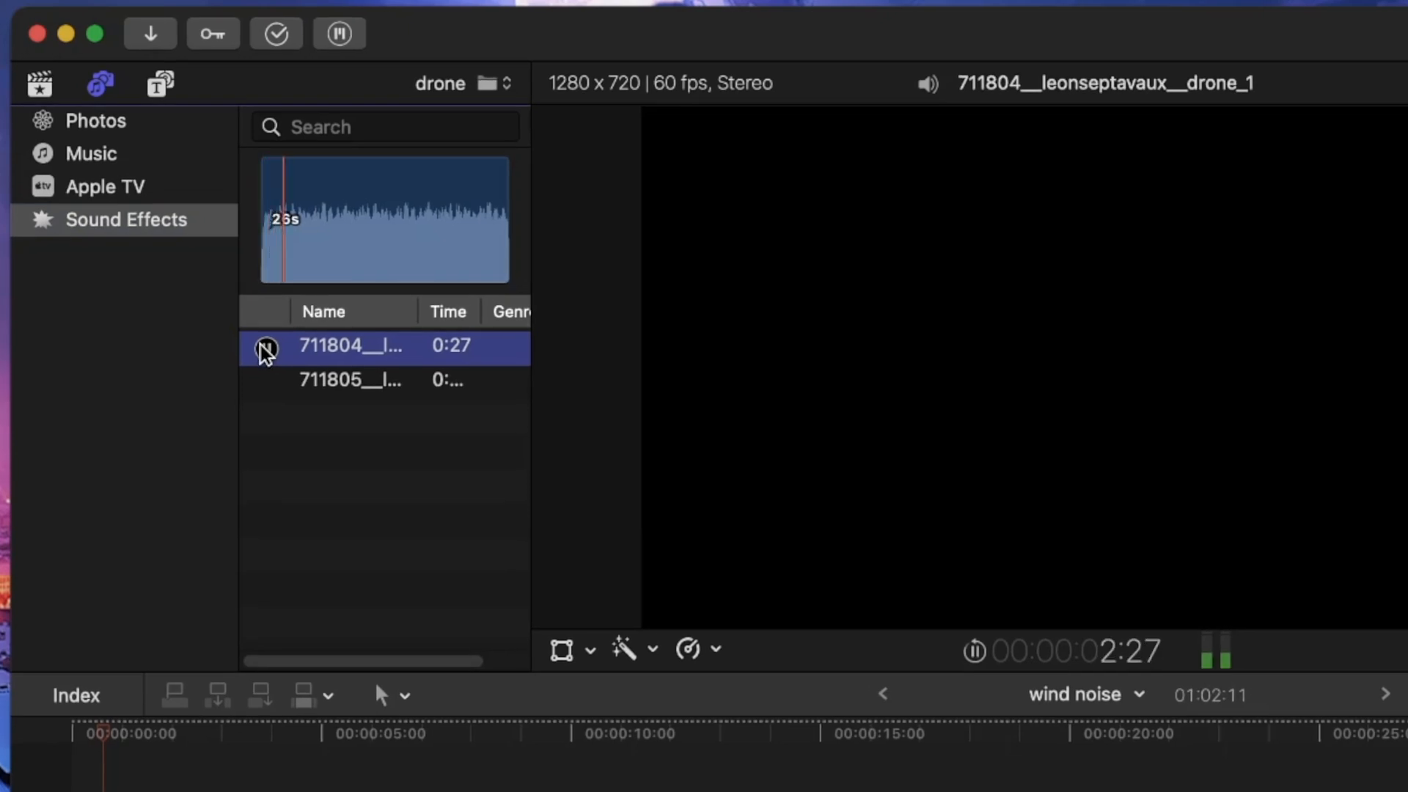
{"action": "left_click", "coordinate": [264, 349]}
{"action": "left_click_drag", "start_coordinate": [343, 350], "coordinate": [128, 696]}
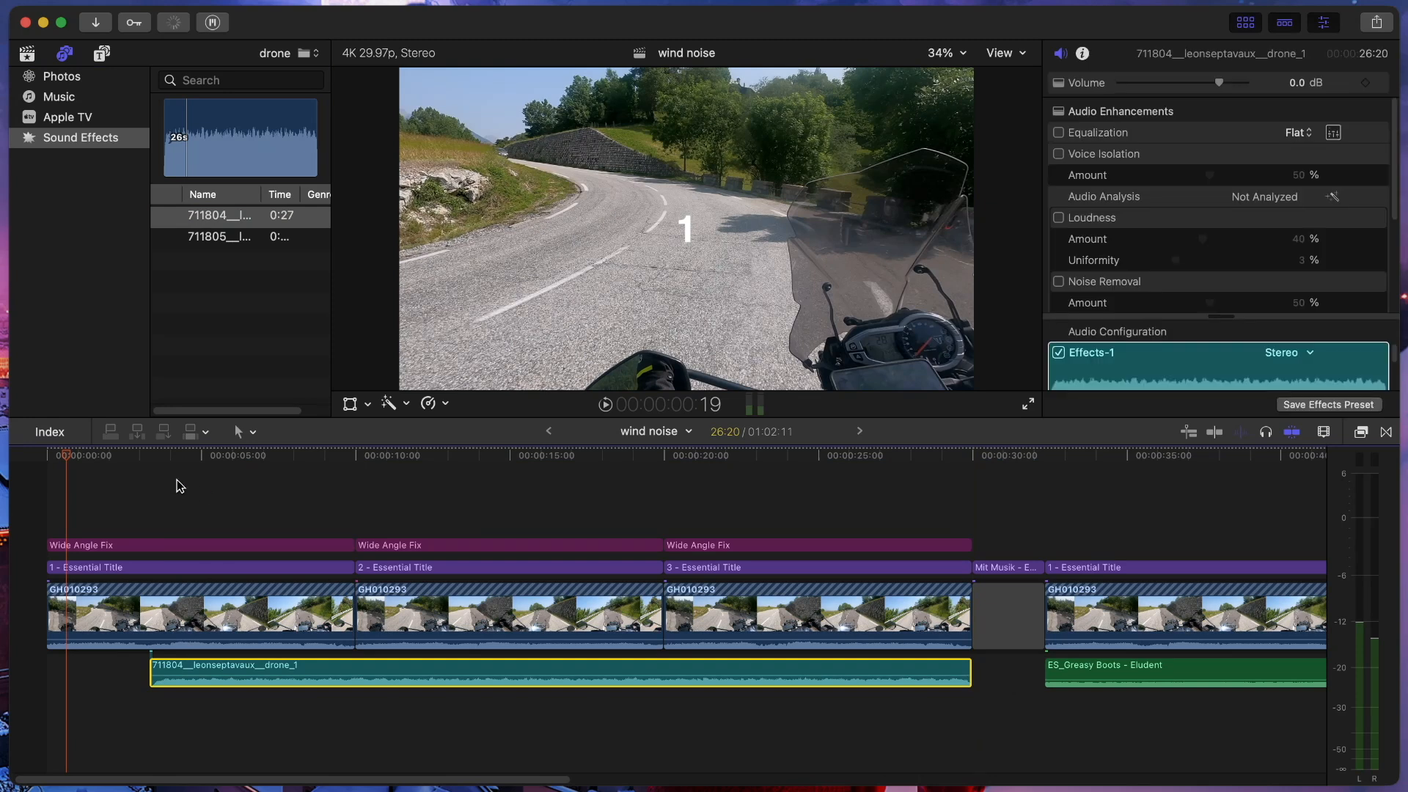
- Play the timeline with the drone sound from about 4 seconds, disable the first GH010293 clip, and stop playback
{"action": "left_click", "coordinate": [162, 487]}
{"action": "key", "text": "super+4"}
{"action": "left_click", "coordinate": [92, 141]}
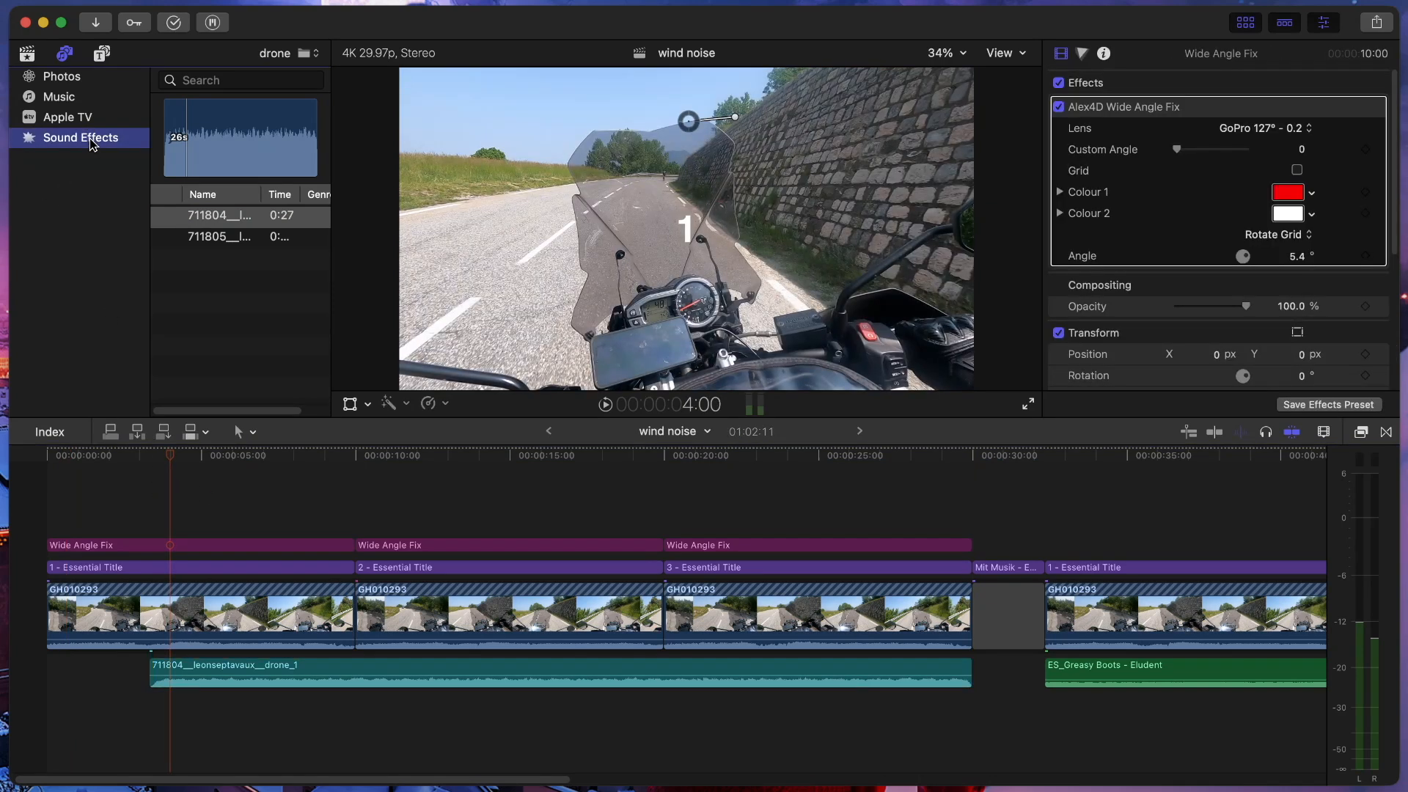
{"action": "left_click", "coordinate": [309, 55]}
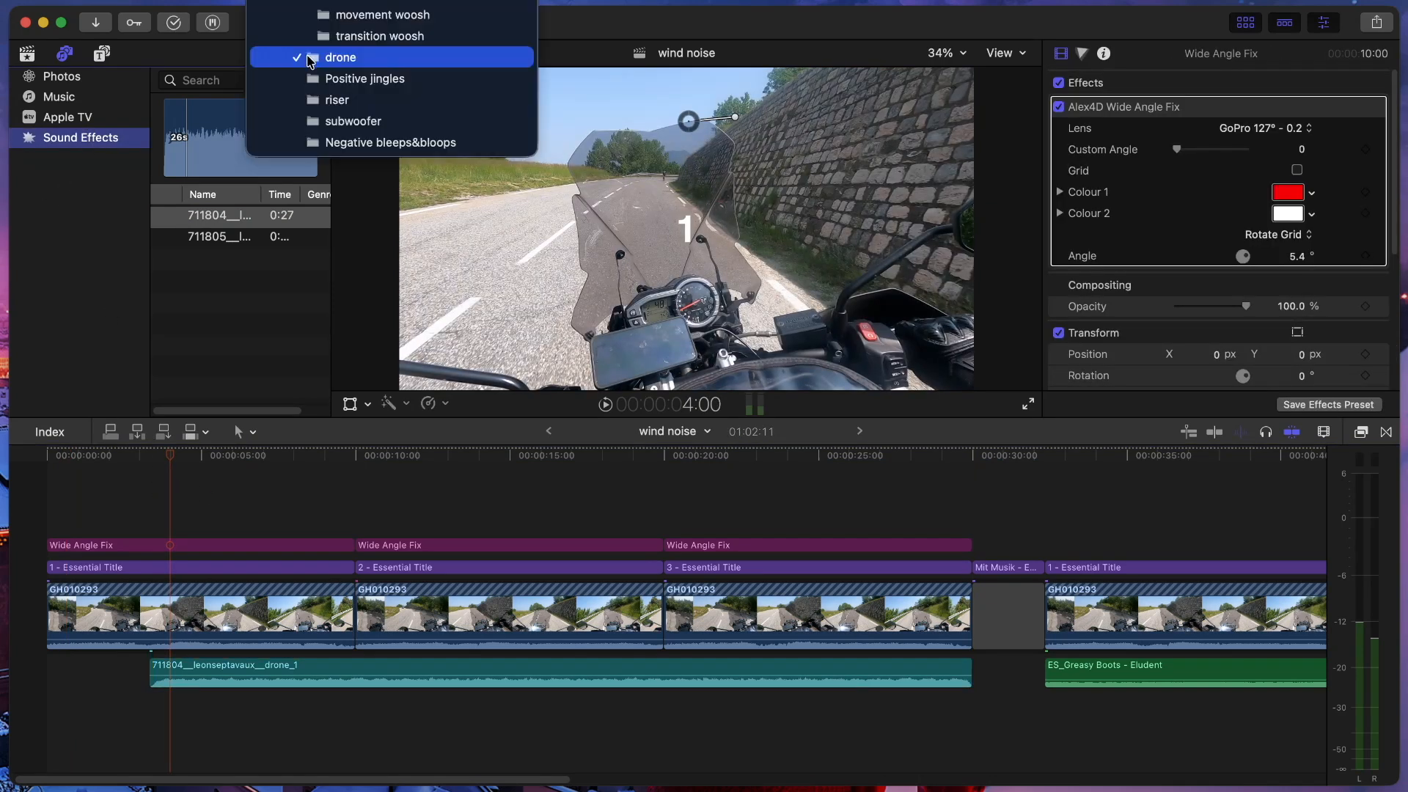
{"action": "left_click", "coordinate": [109, 279]}
{"action": "key", "text": "space"}
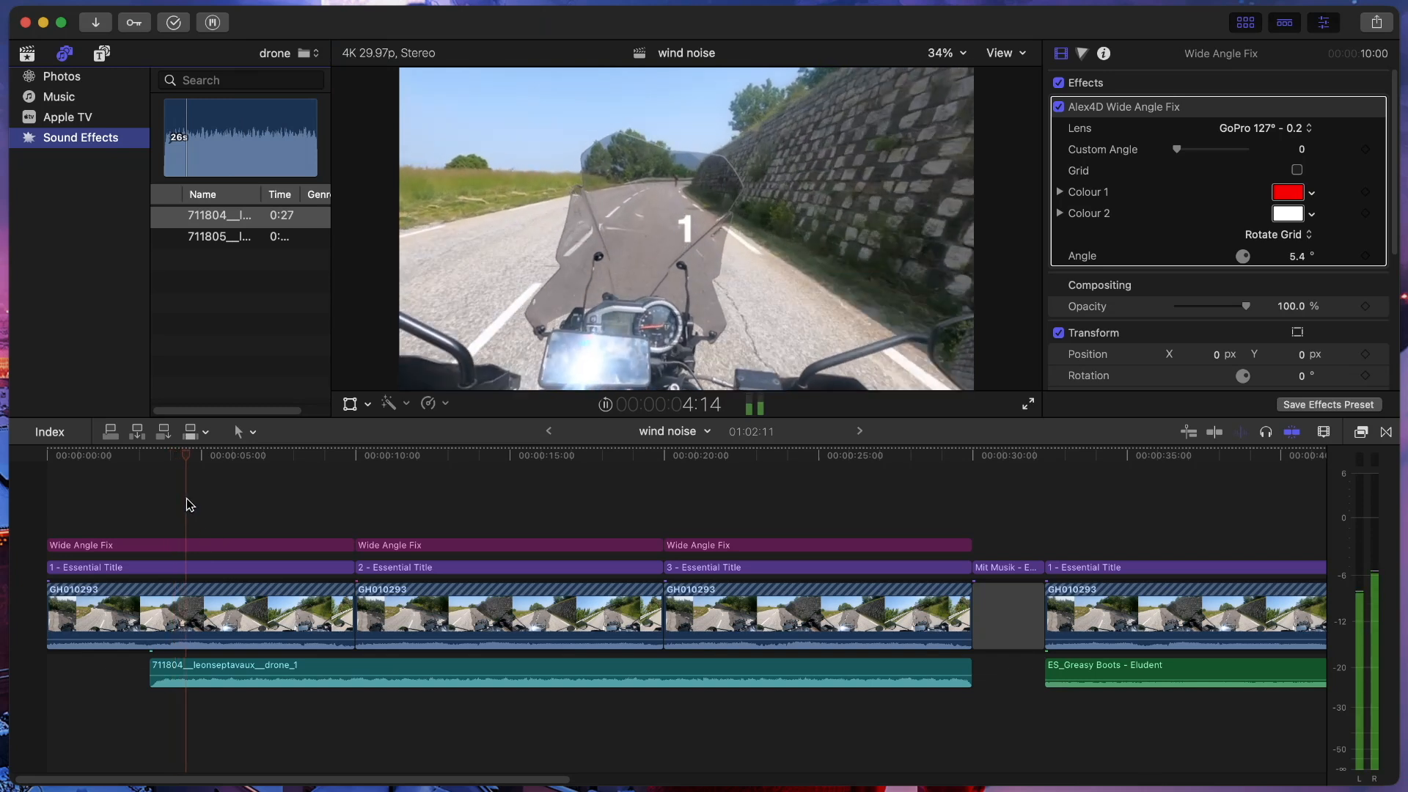
{"action": "left_click", "coordinate": [264, 616]}
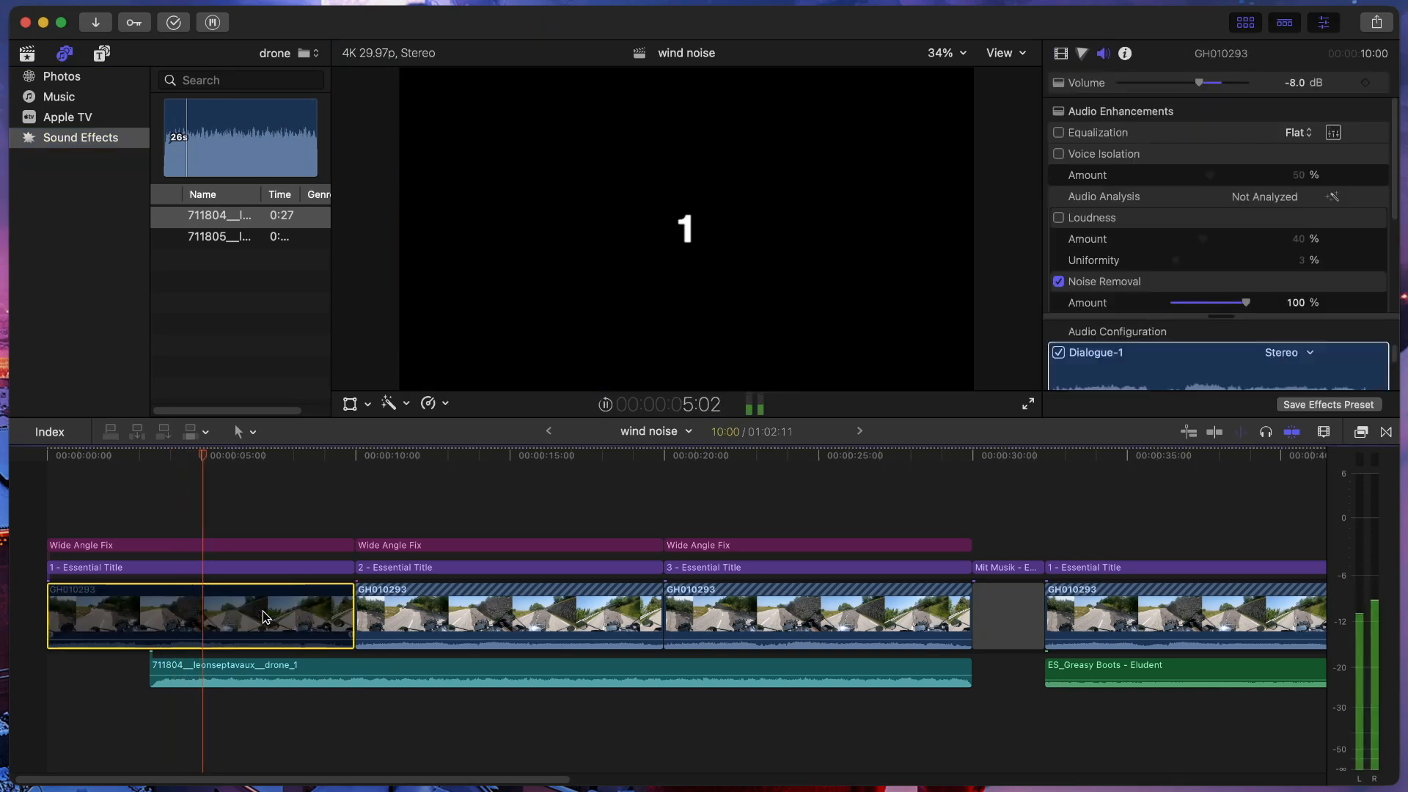
{"action": "key", "text": "space"}
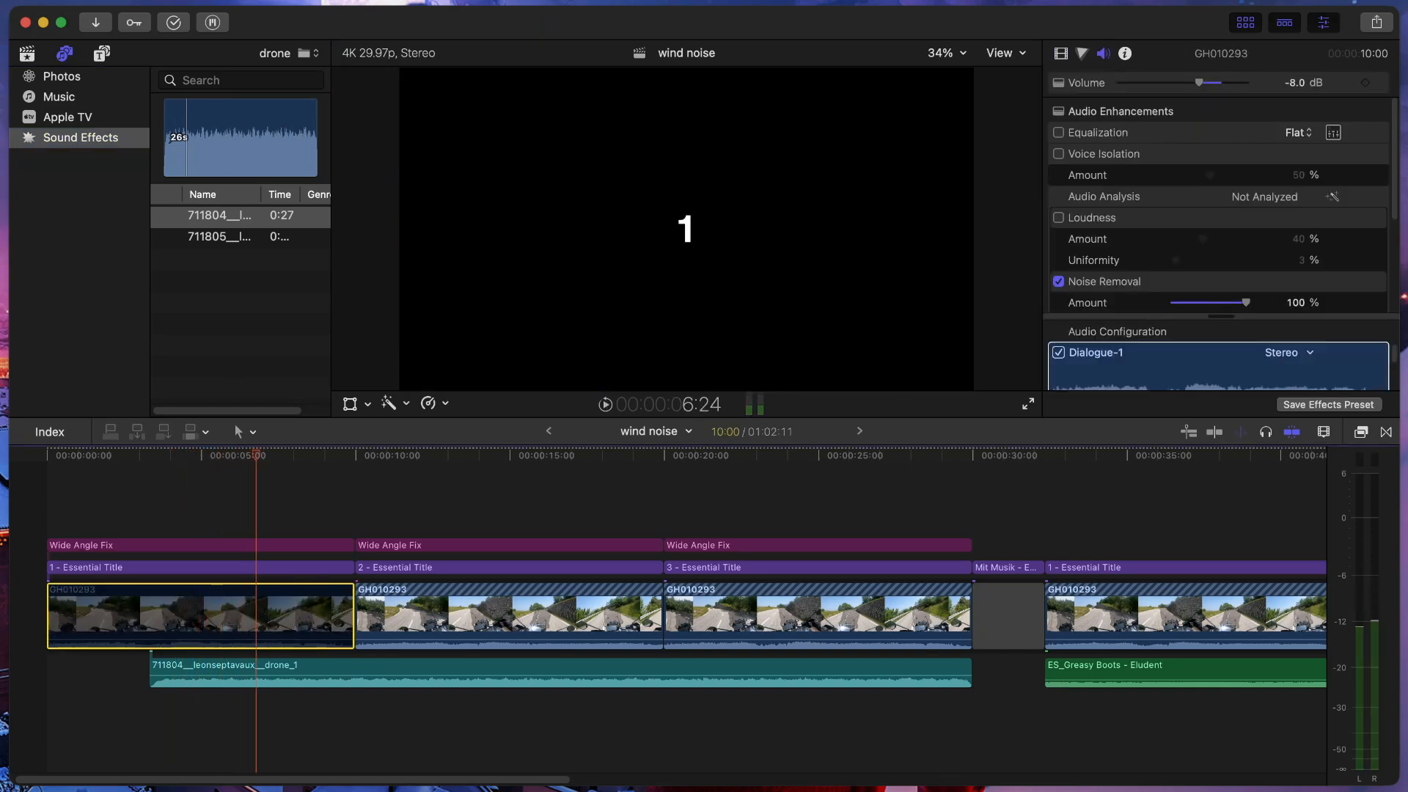
- Switch the sound effects browser to the Rap-Music category and preview the Coolio Gangsters Paradise Instrumental track
{"action": "left_click", "coordinate": [278, 53]}
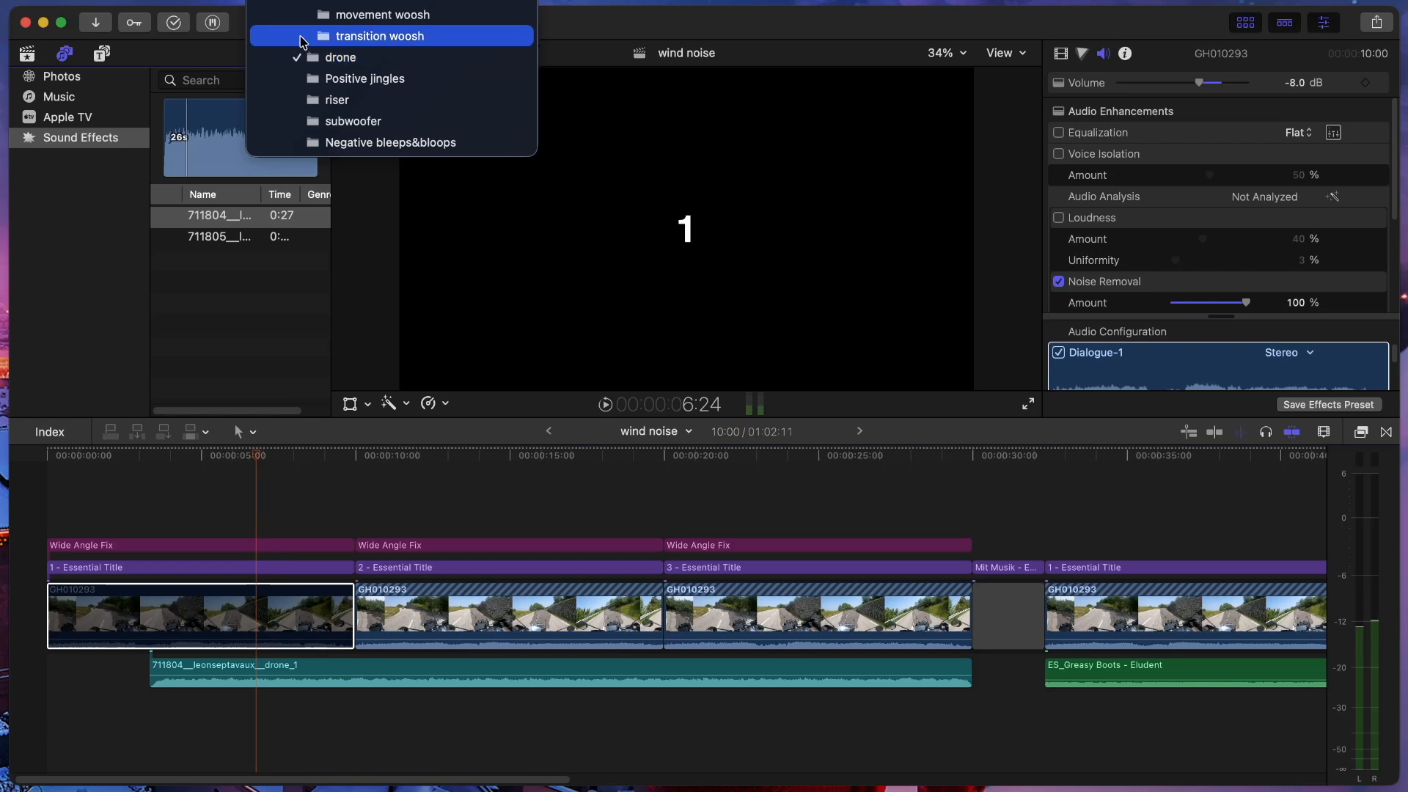
{"action": "scroll", "coordinate": [334, 42], "scroll_direction": "up", "scroll_amount": 1}
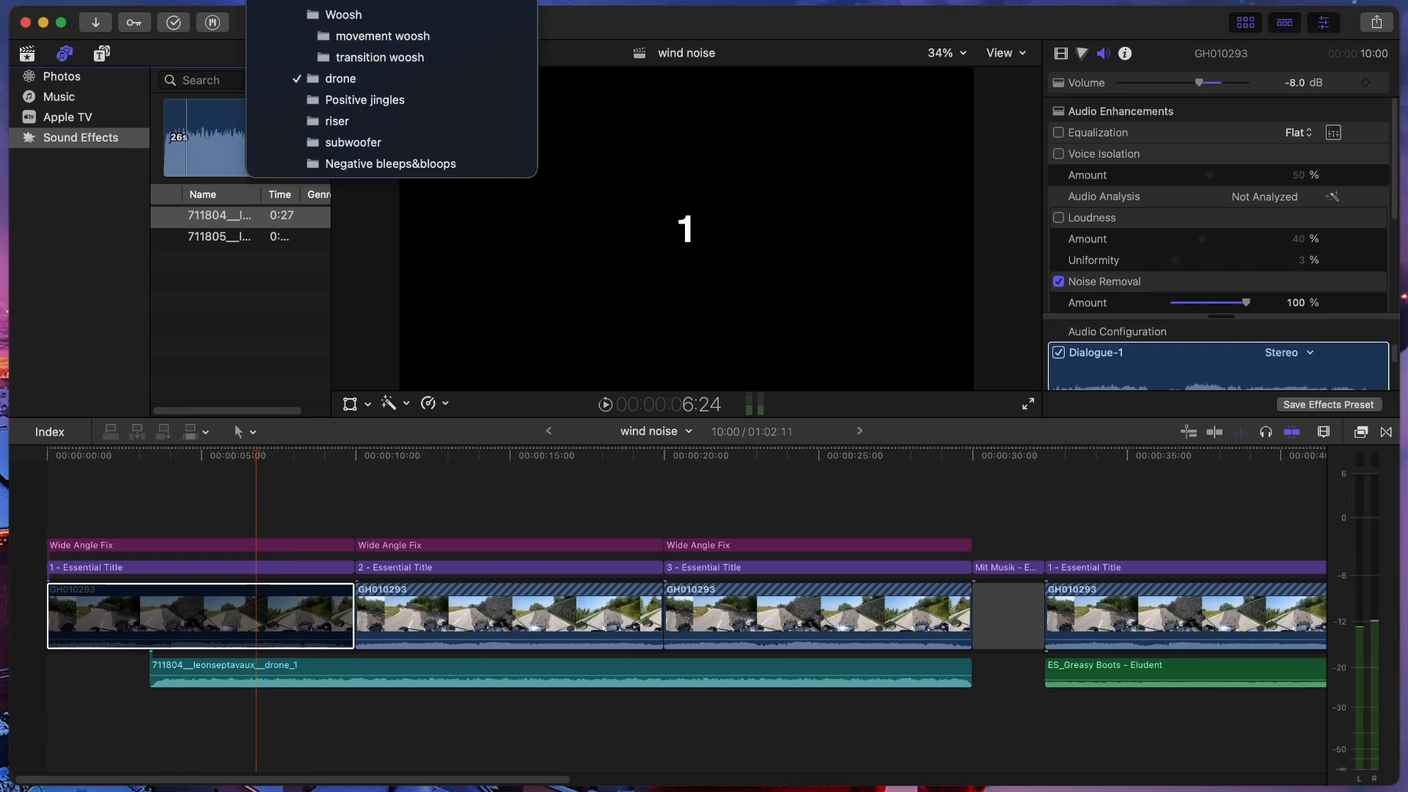
{"action": "scroll", "coordinate": [430, 18], "scroll_direction": "up", "scroll_amount": 15}
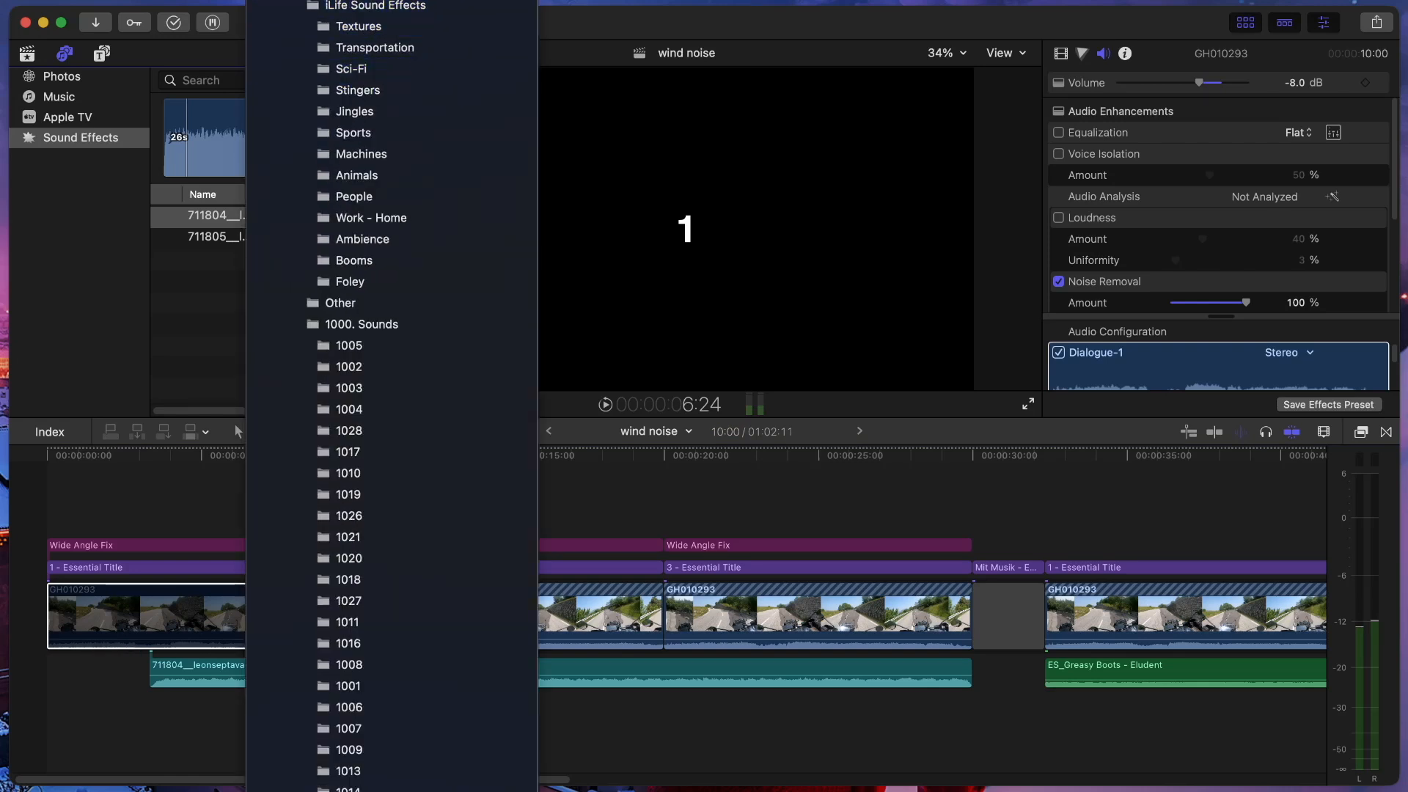
{"action": "left_click", "coordinate": [386, 96]}
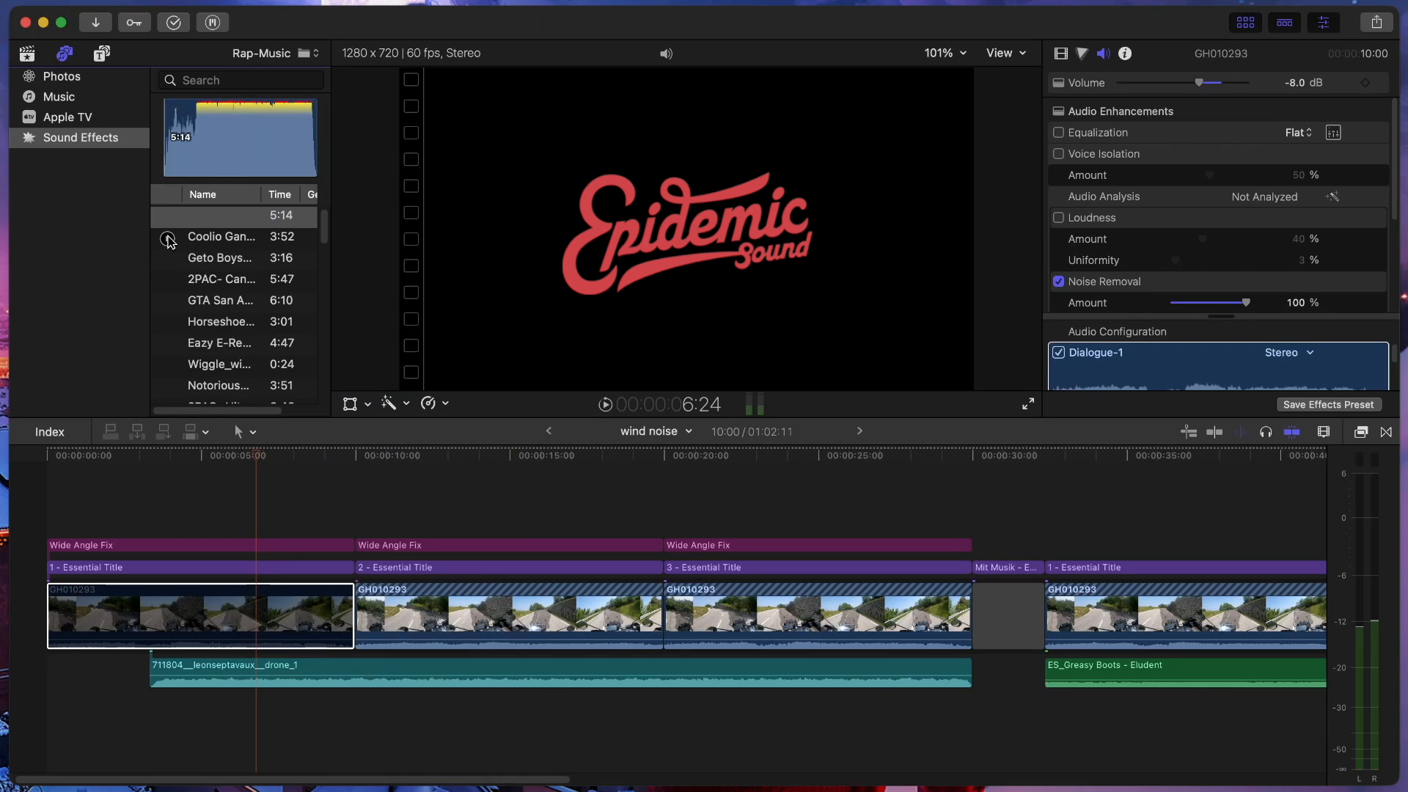
{"action": "left_click", "coordinate": [168, 239]}
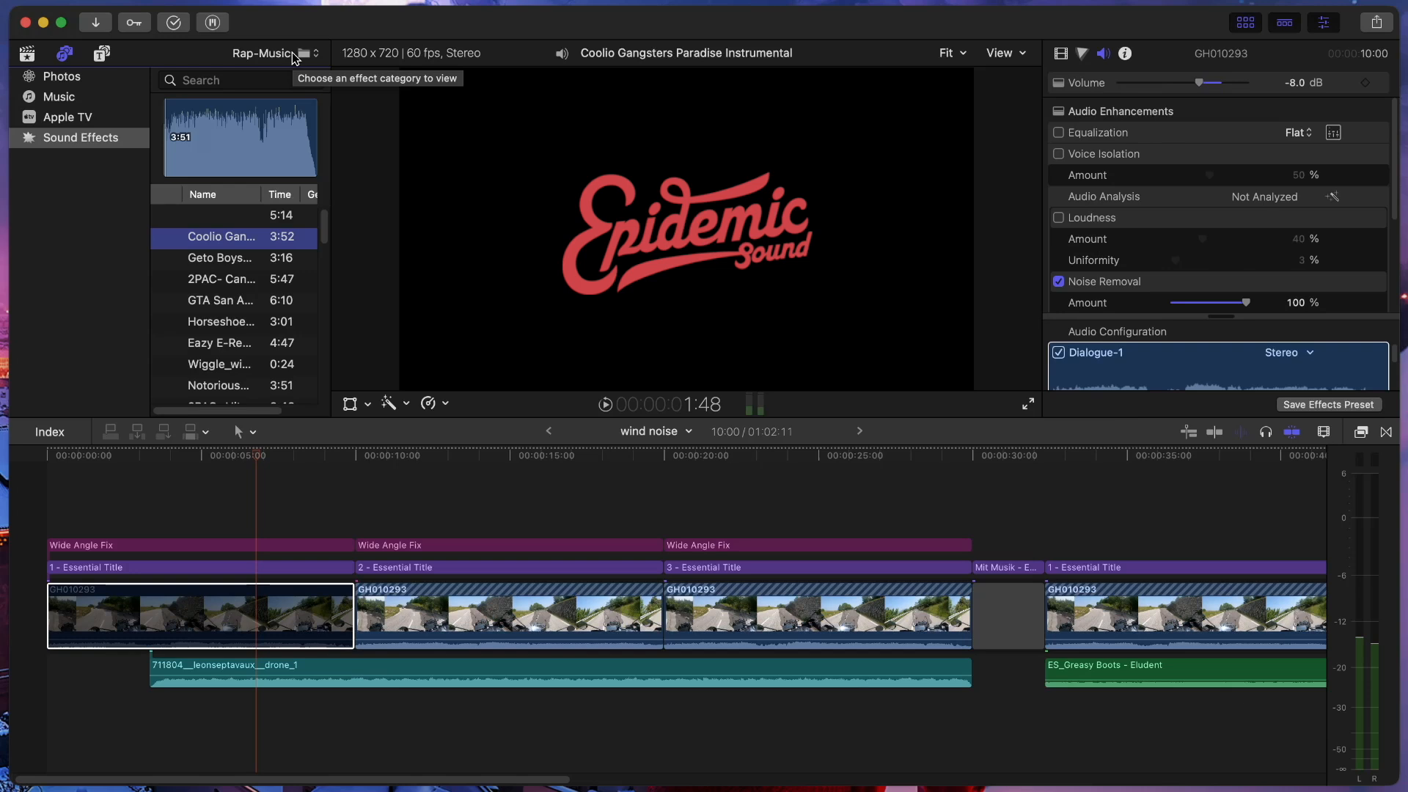
{"action": "key", "text": "super+Tab"}
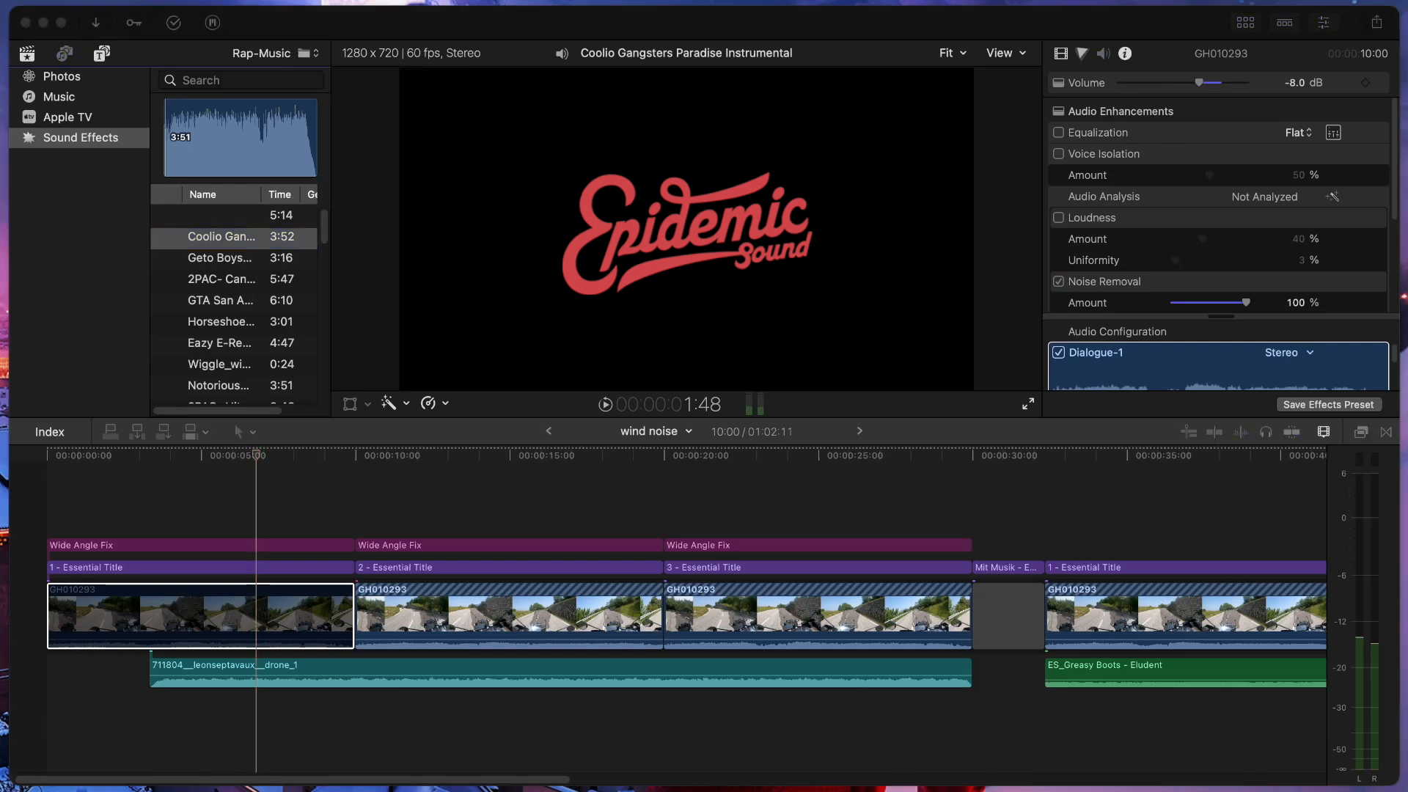